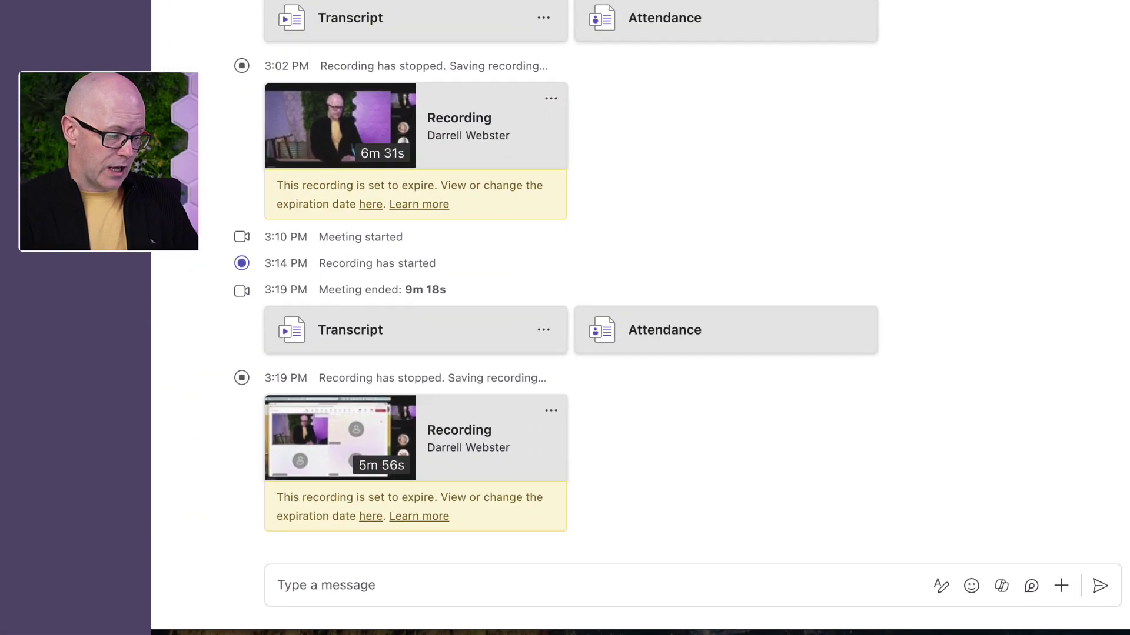
Open the most recent meeting recording (5m 56s) from the meeting chat and remove its expiration.
click(334, 448)
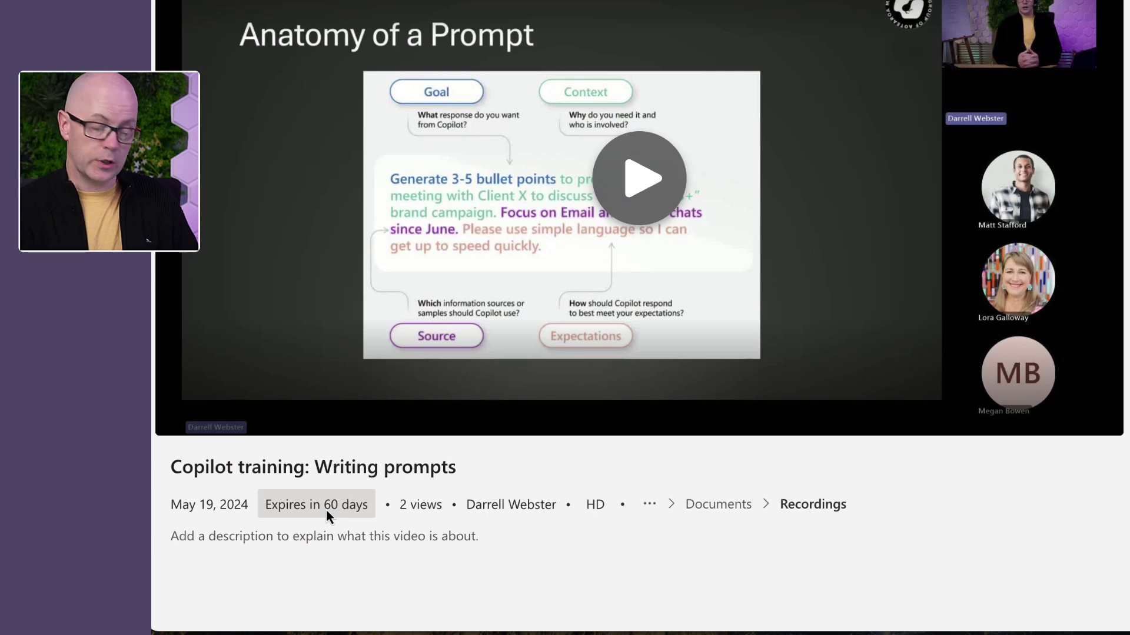
click(358, 505)
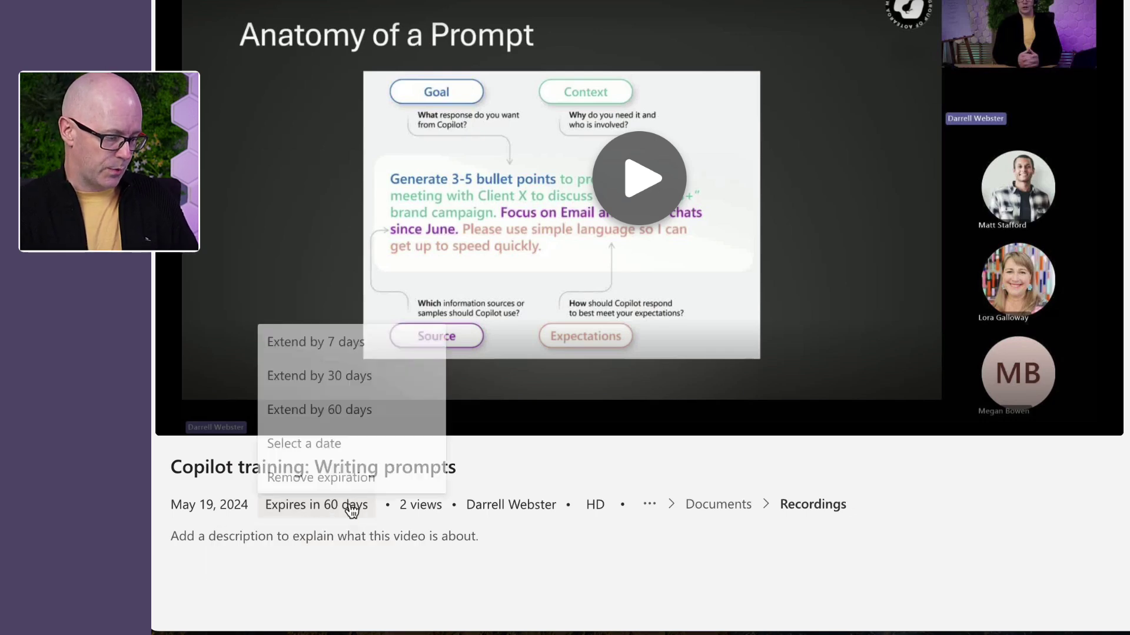
click(294, 479)
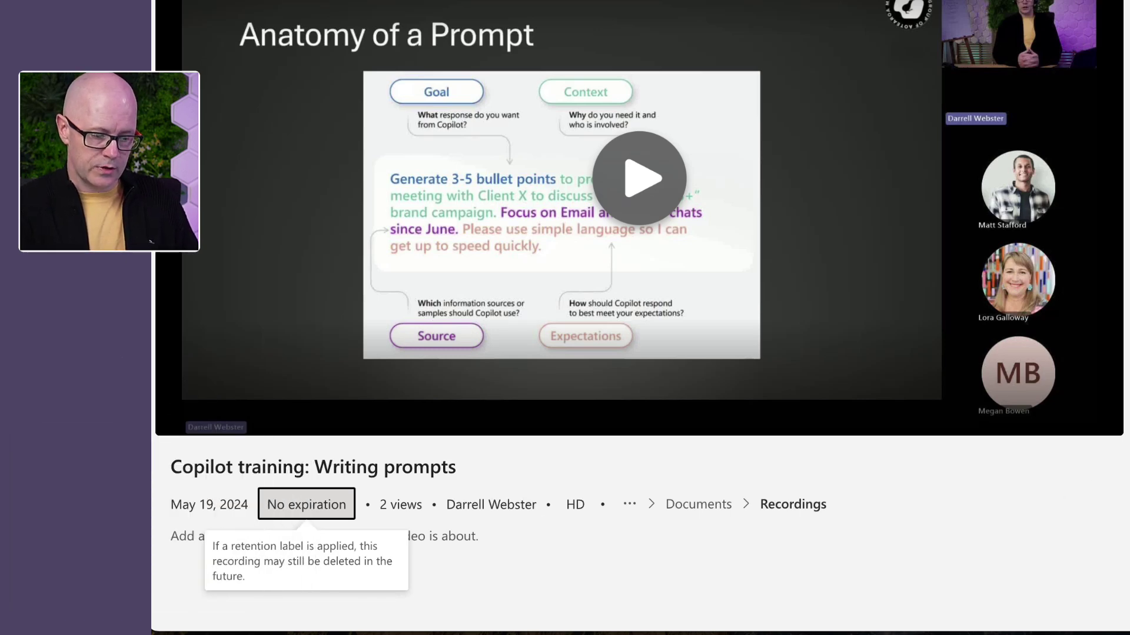
Turn on Chapters in the recording's video settings and expand the Thumbnail options.
click(1081, 304)
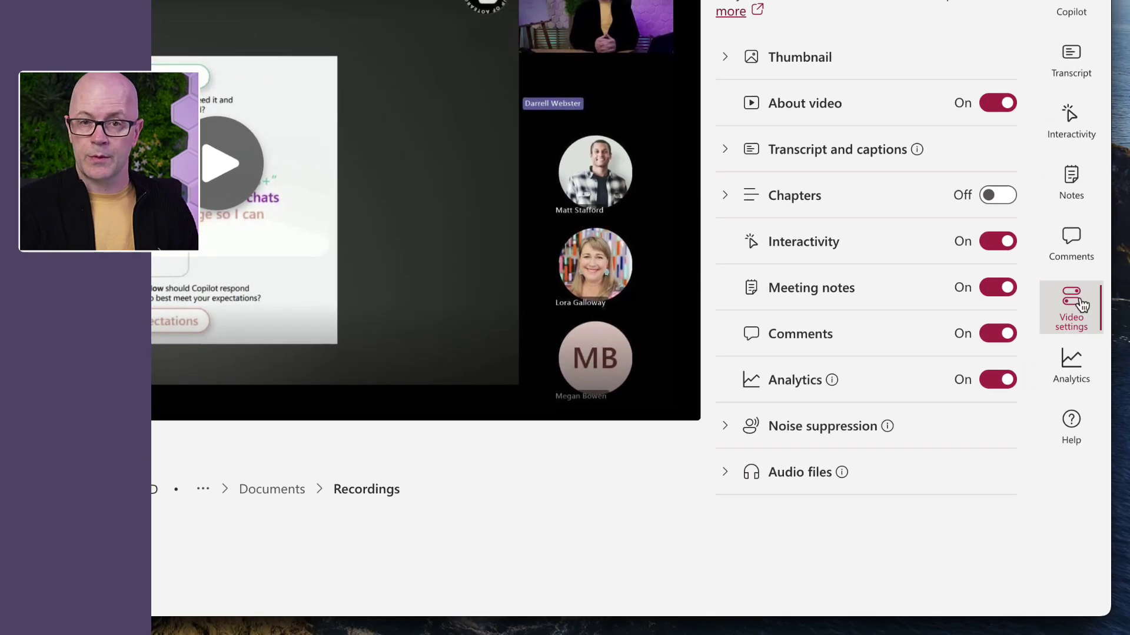
click(999, 195)
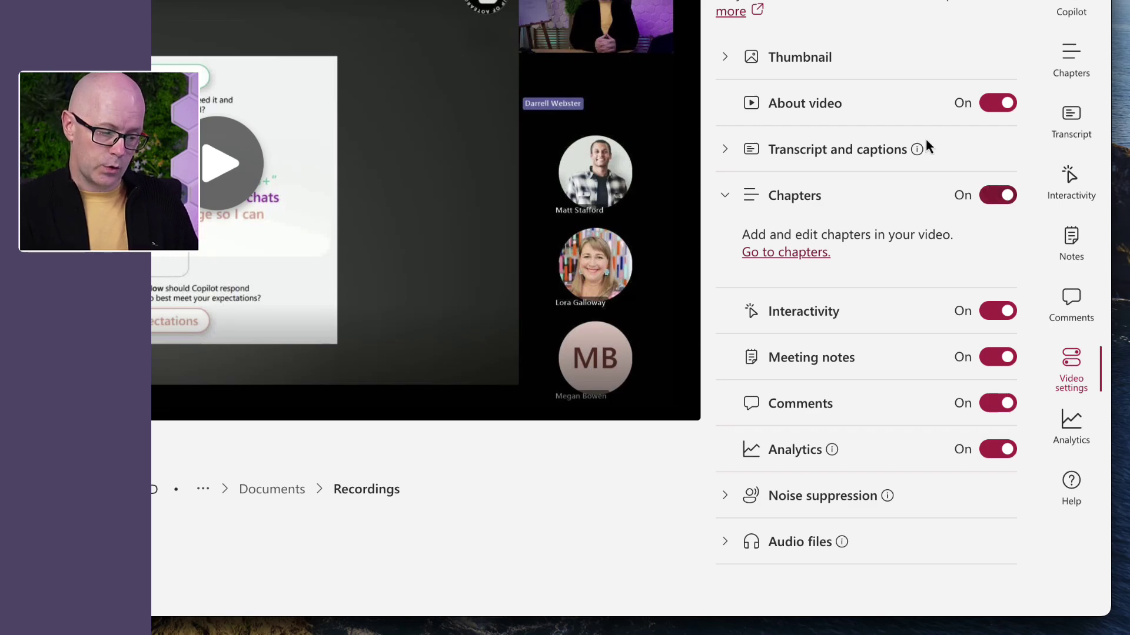
click(794, 63)
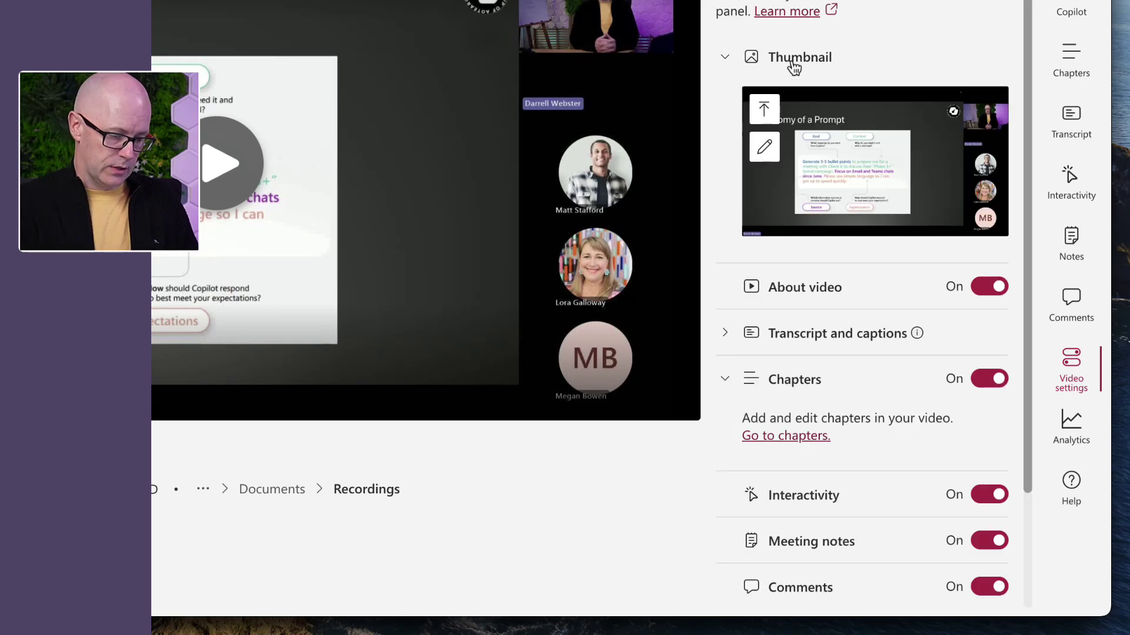
Switch to PowerPoint to view the "Talking to Copilot" title slide, and return to the recording in the Arc browser.
key(ctrl+Up)
click(914, 353)
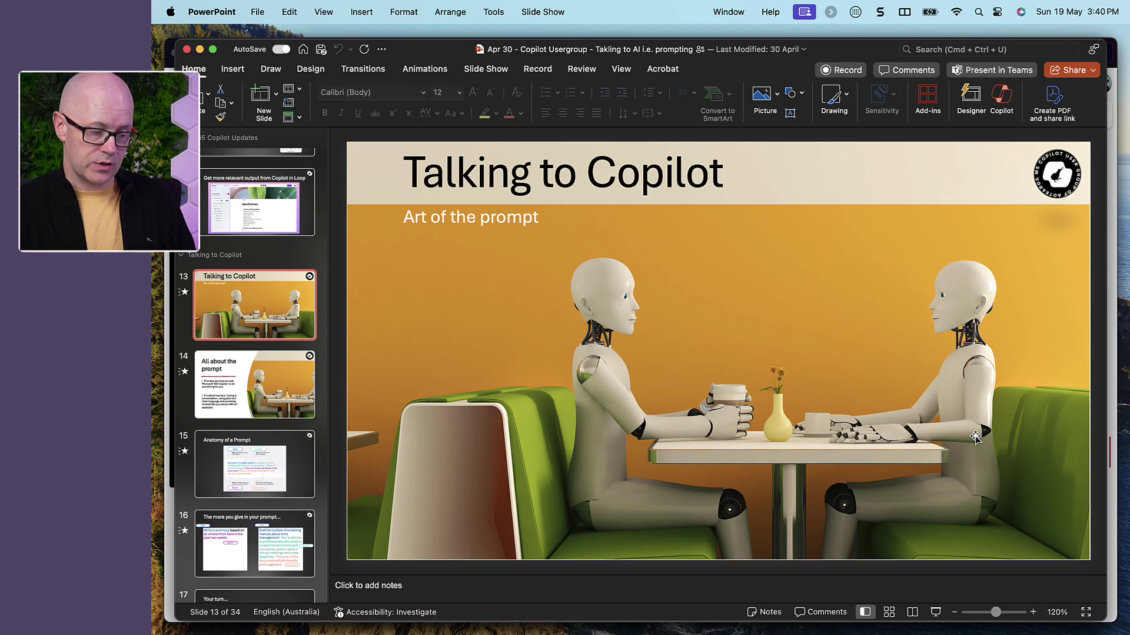
key(ctrl+Up)
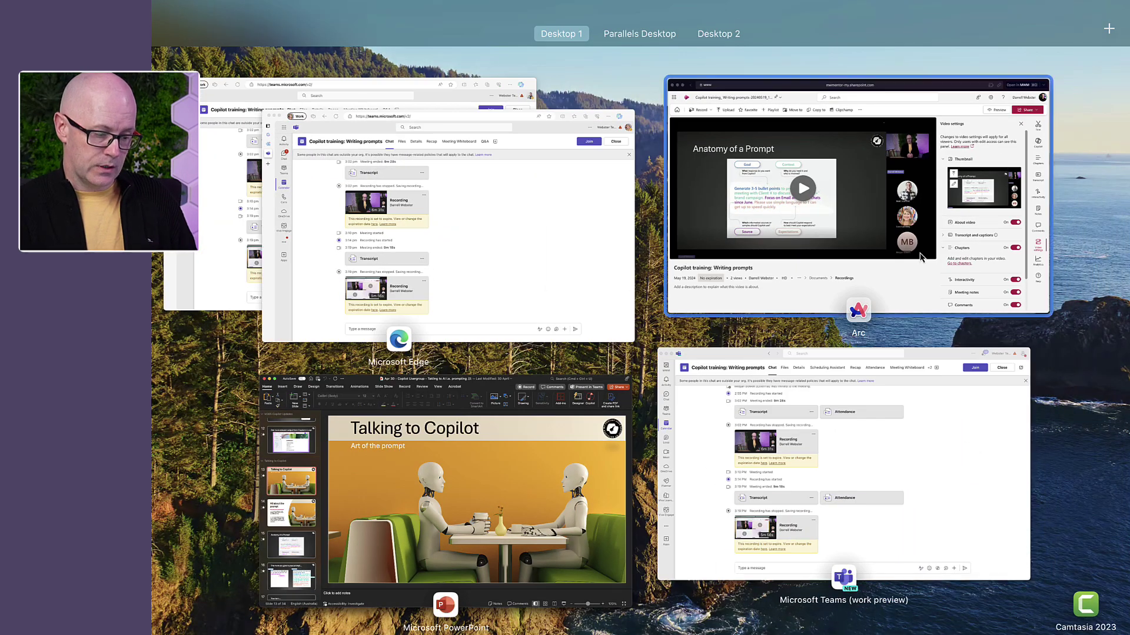
click(916, 287)
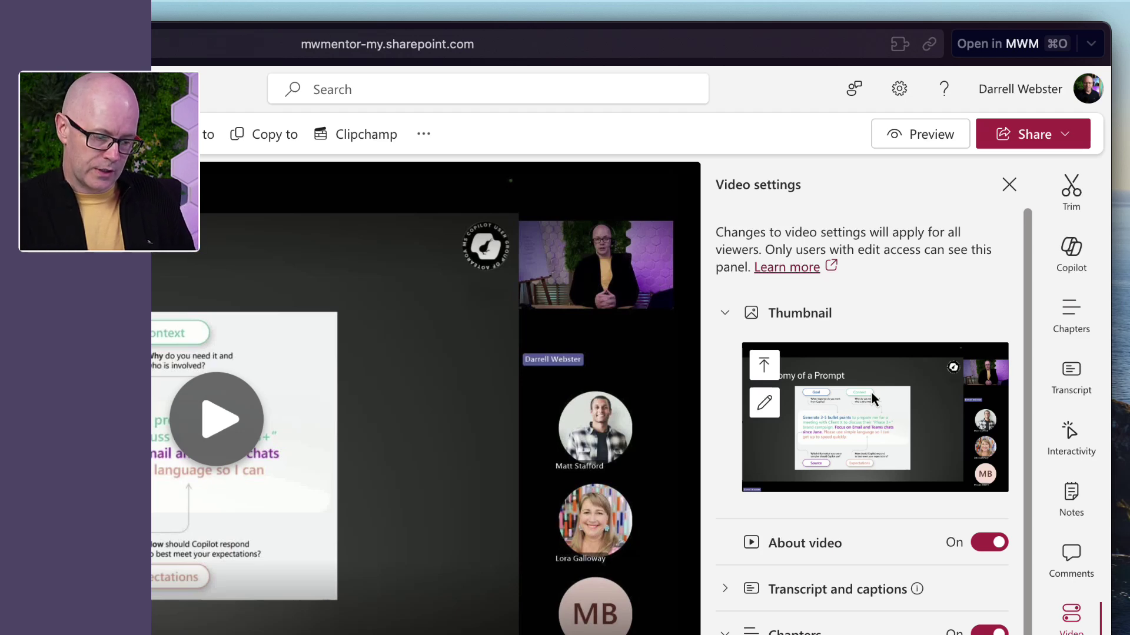
Upload the "Talking to Copilot" slide JPG from Downloads as the recording's thumbnail and apply it.
click(766, 365)
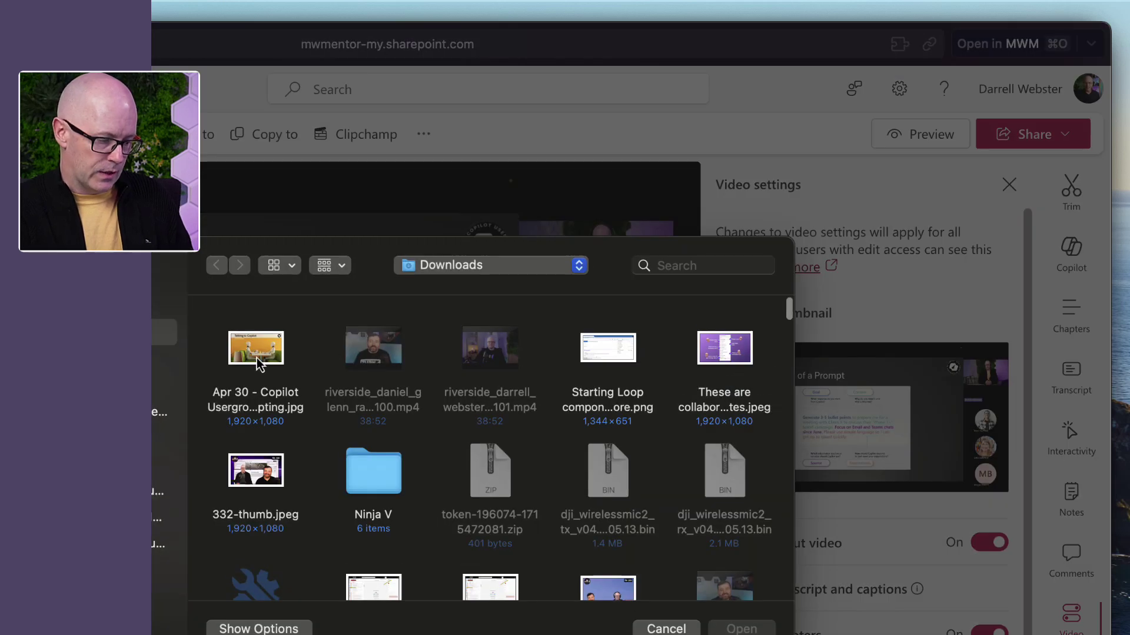
click(254, 362)
click(735, 630)
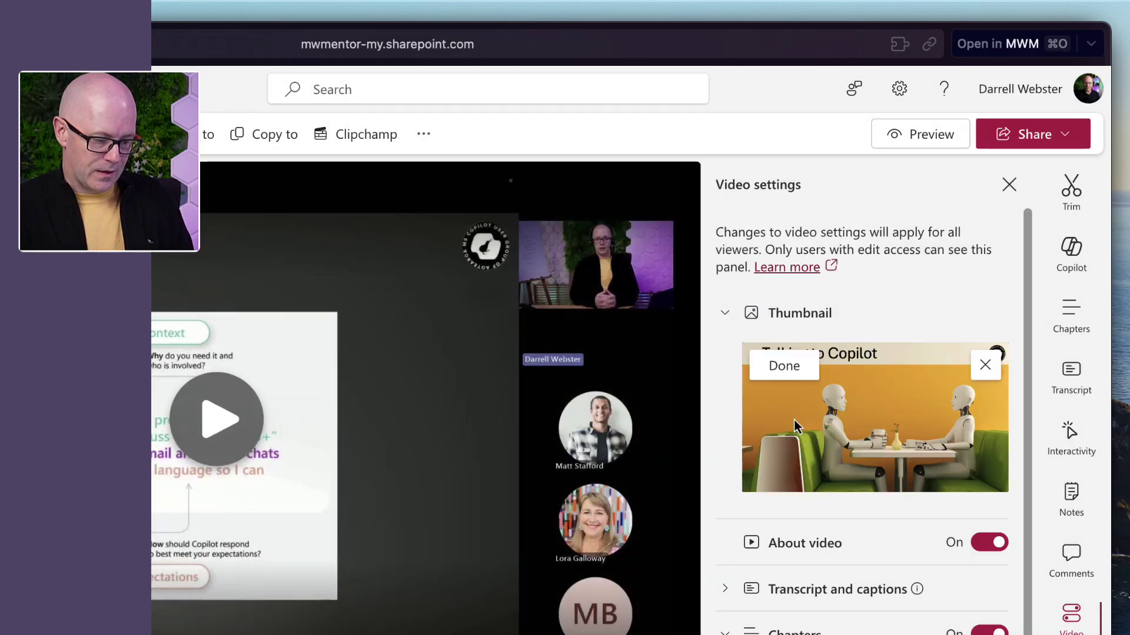
click(785, 366)
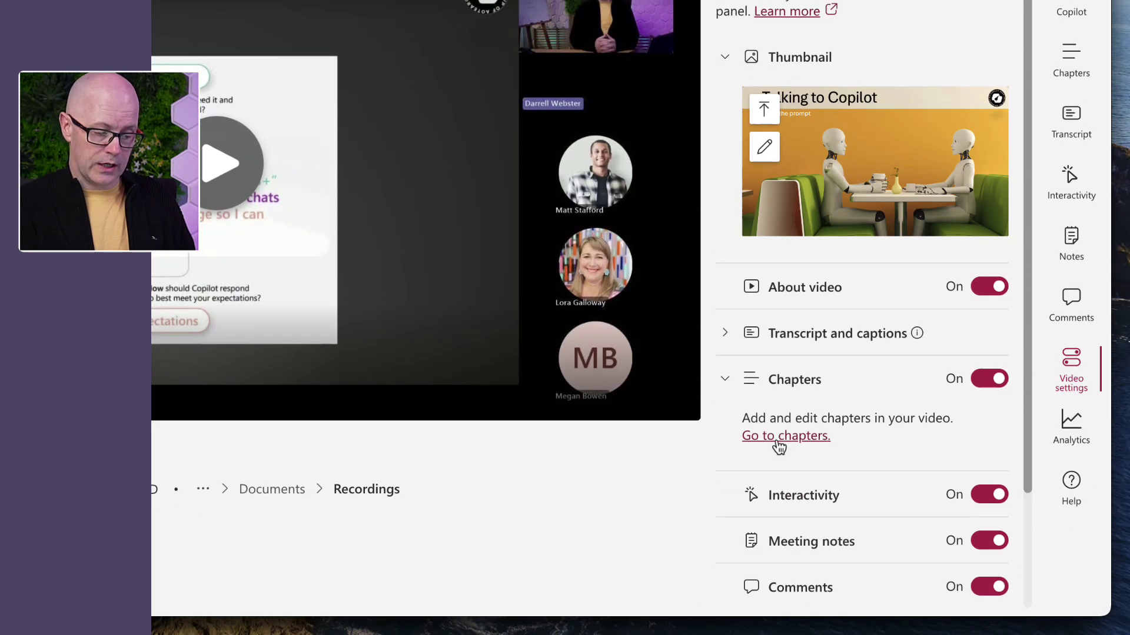
Add a chapter named "Intro" at 0:00 of the recording.
click(1081, 68)
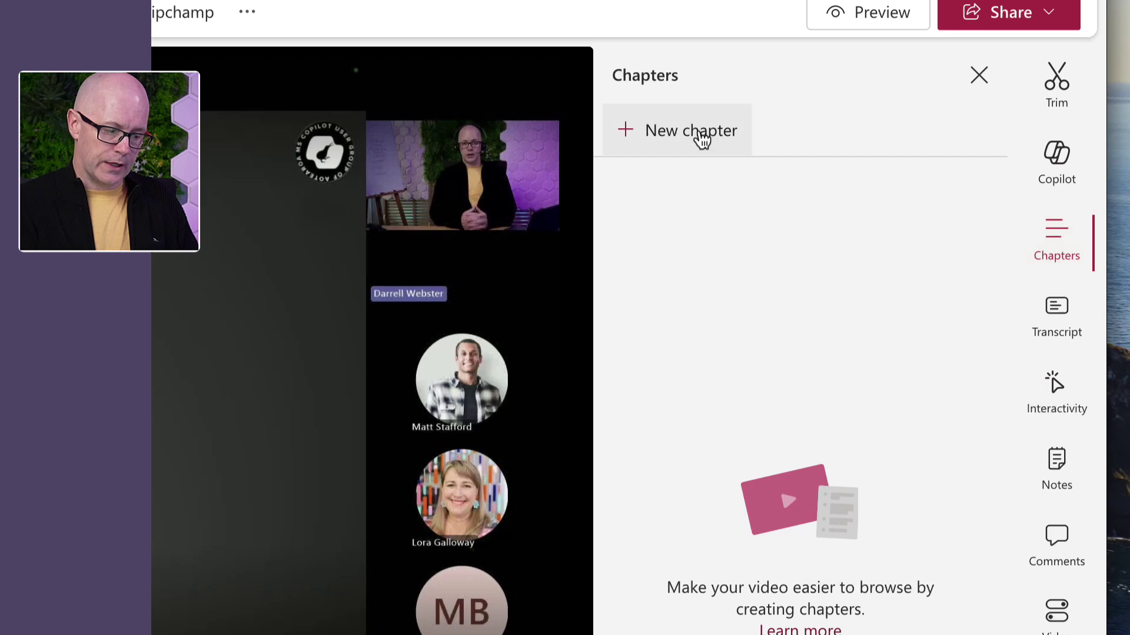
click(700, 133)
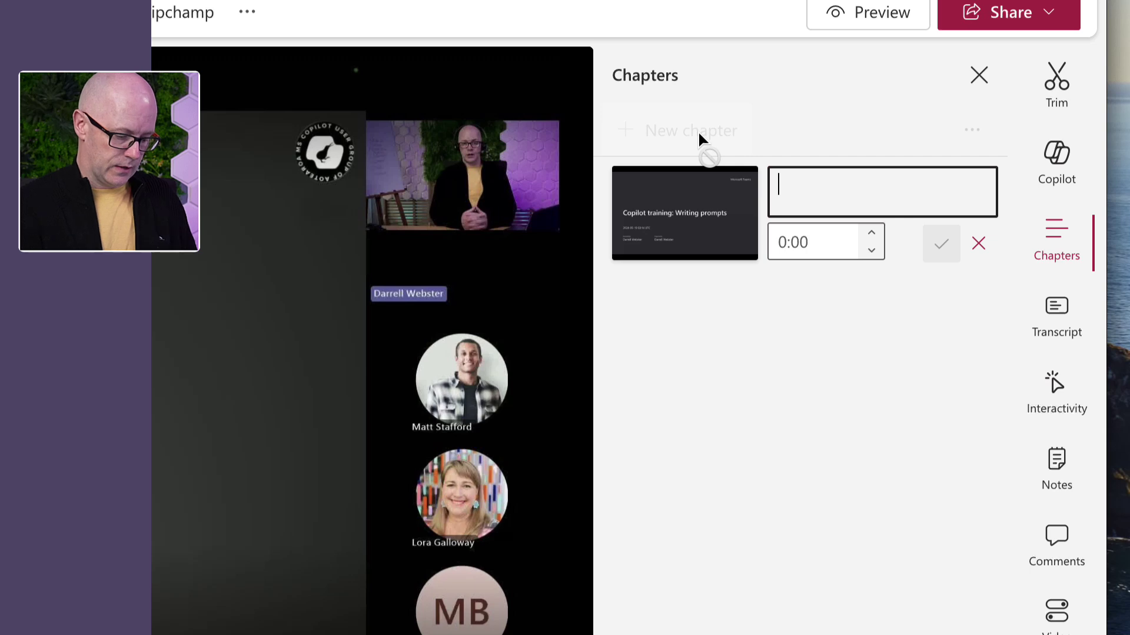
text(Intron)
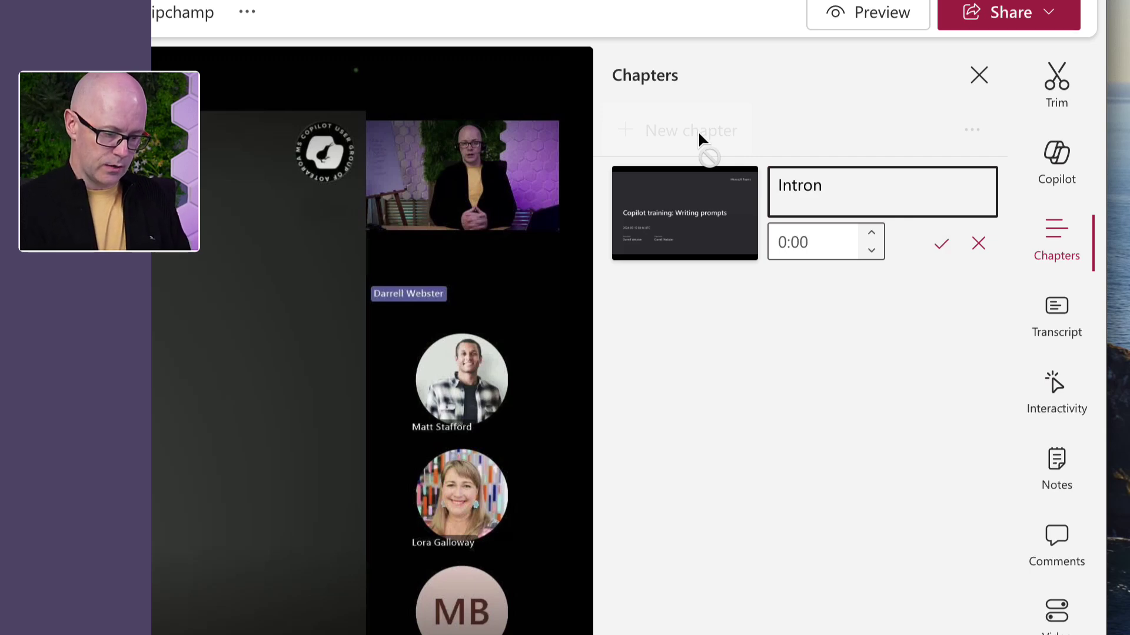
key(BackSpace)
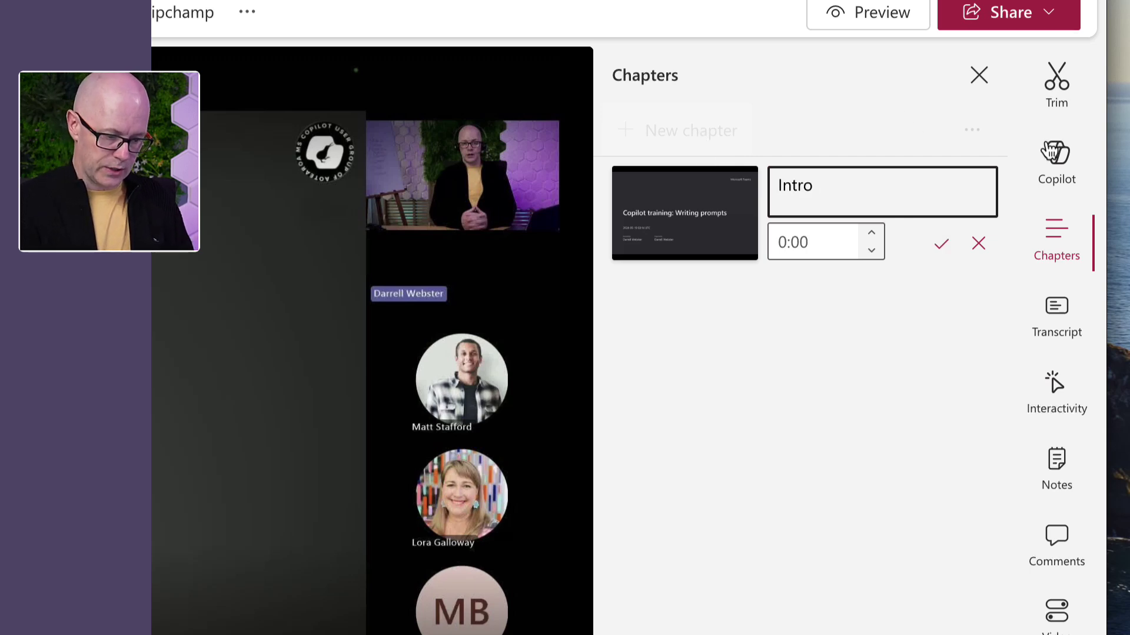
click(944, 246)
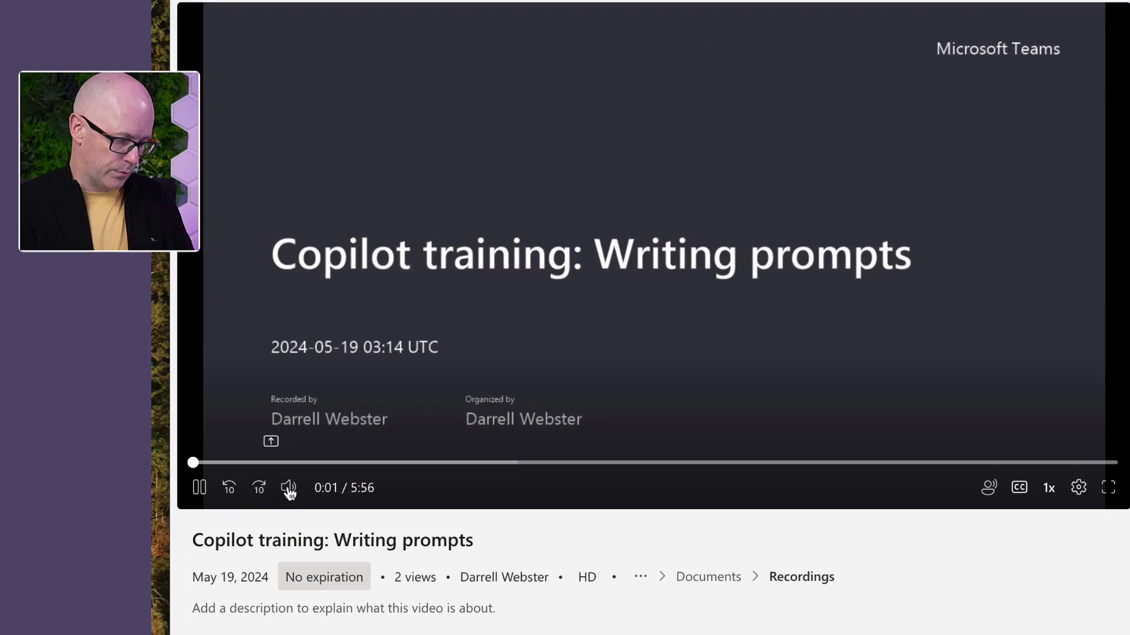
Mute the video and pause playback at 0:34, where the "Talking to Copilot" slide is shown.
mouse_move(288, 488)
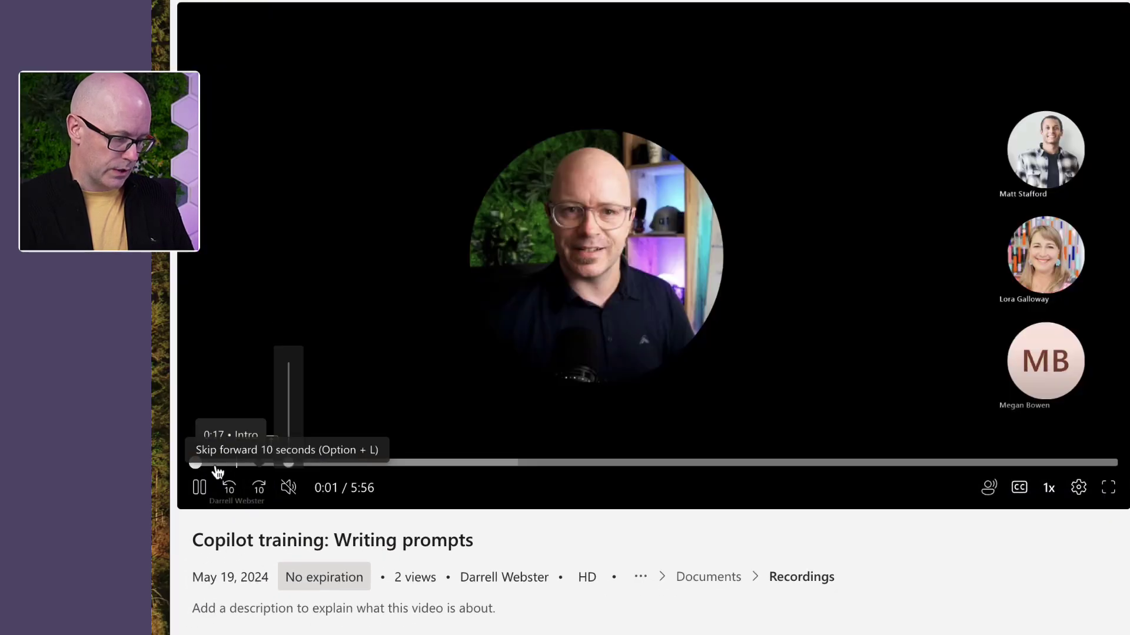
click(228, 463)
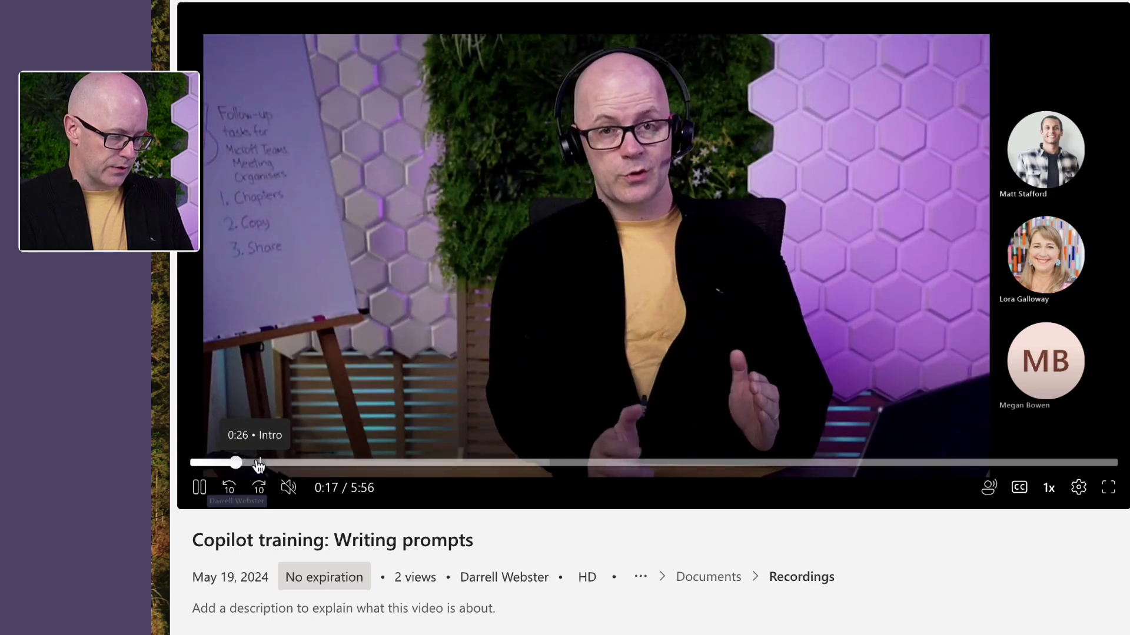
click(258, 465)
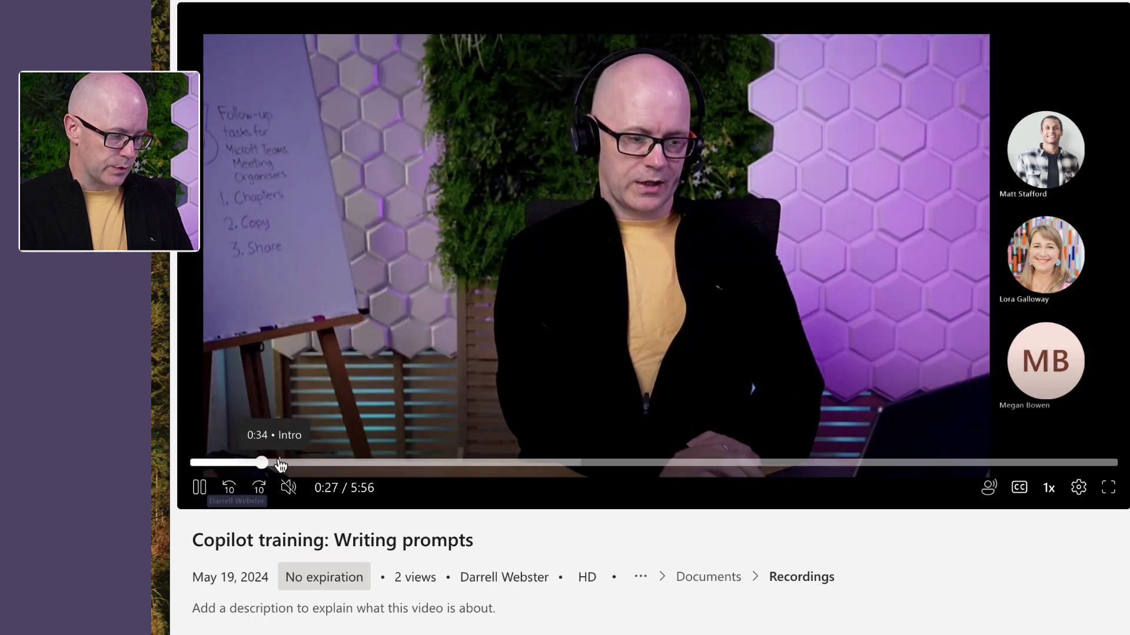
click(283, 464)
click(278, 464)
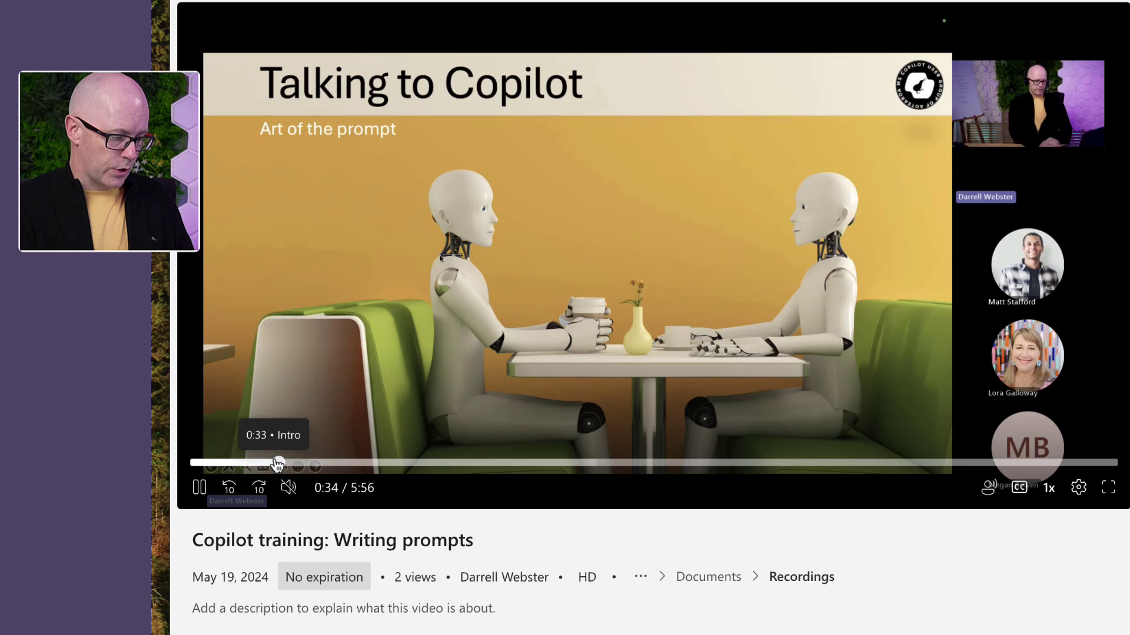
click(229, 488)
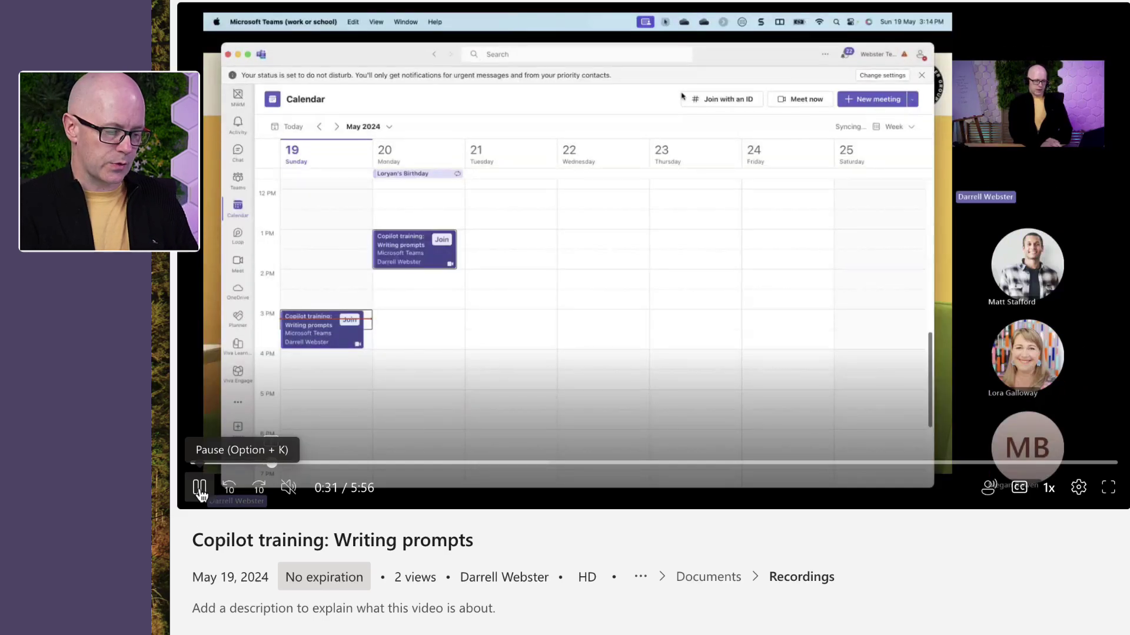
click(200, 496)
click(200, 496)
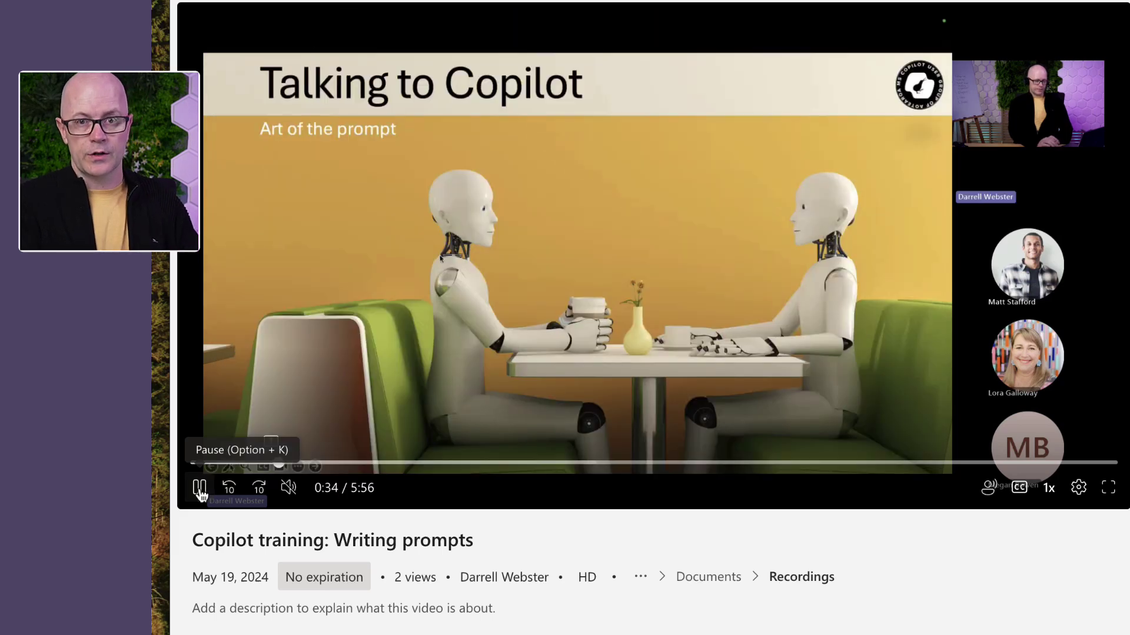
click(200, 496)
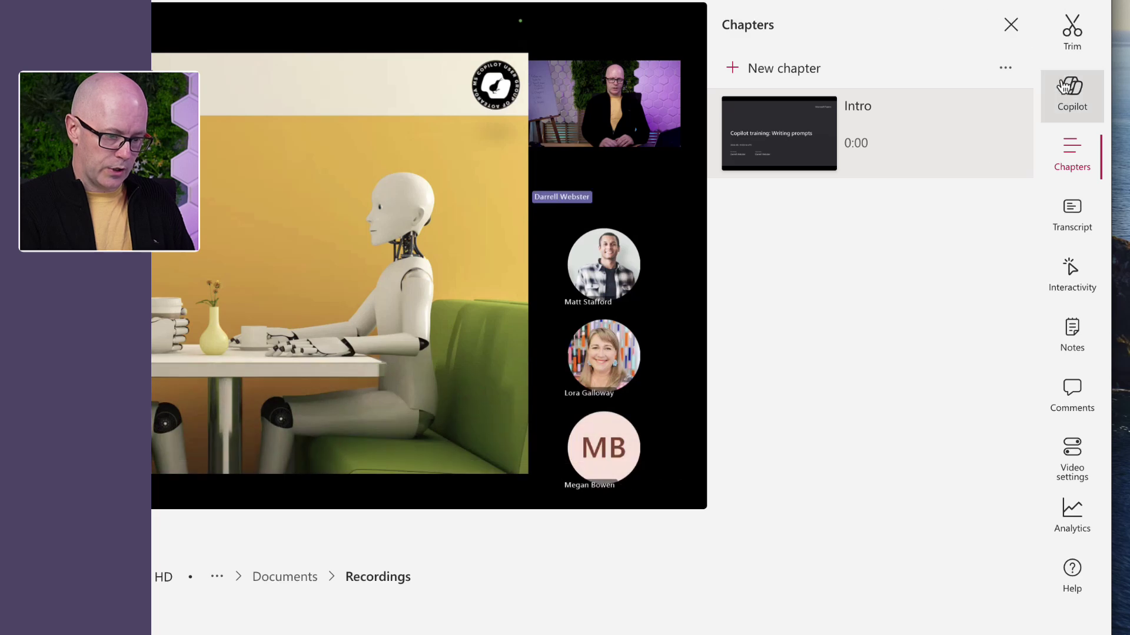
Add a chapter named "Talking to Copilot" at 0:34.
click(801, 69)
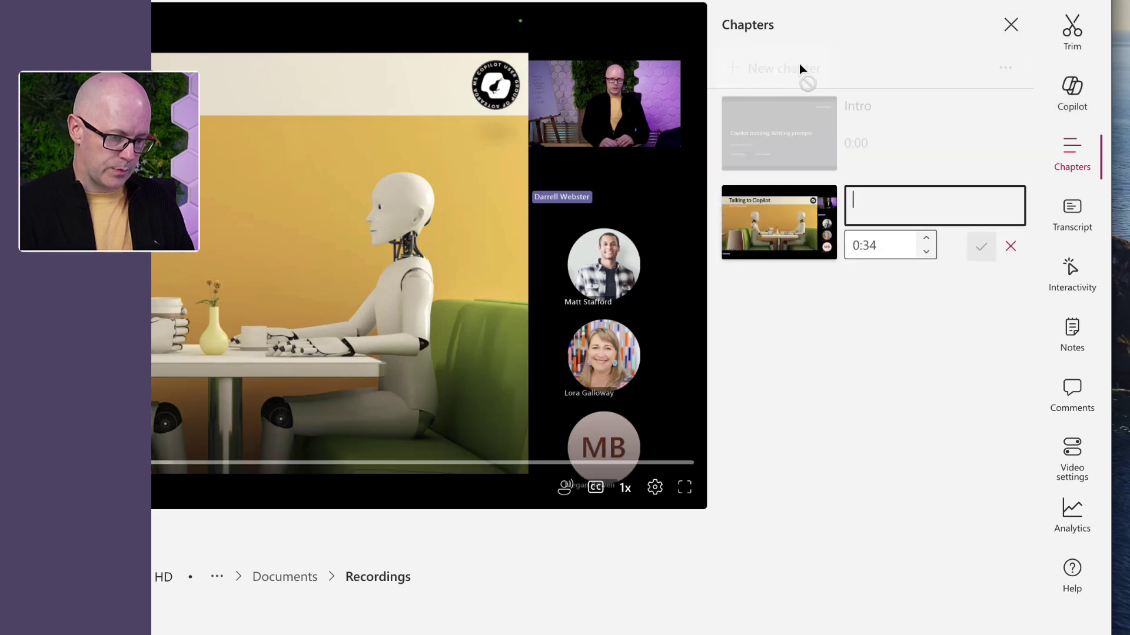
text(Talking )
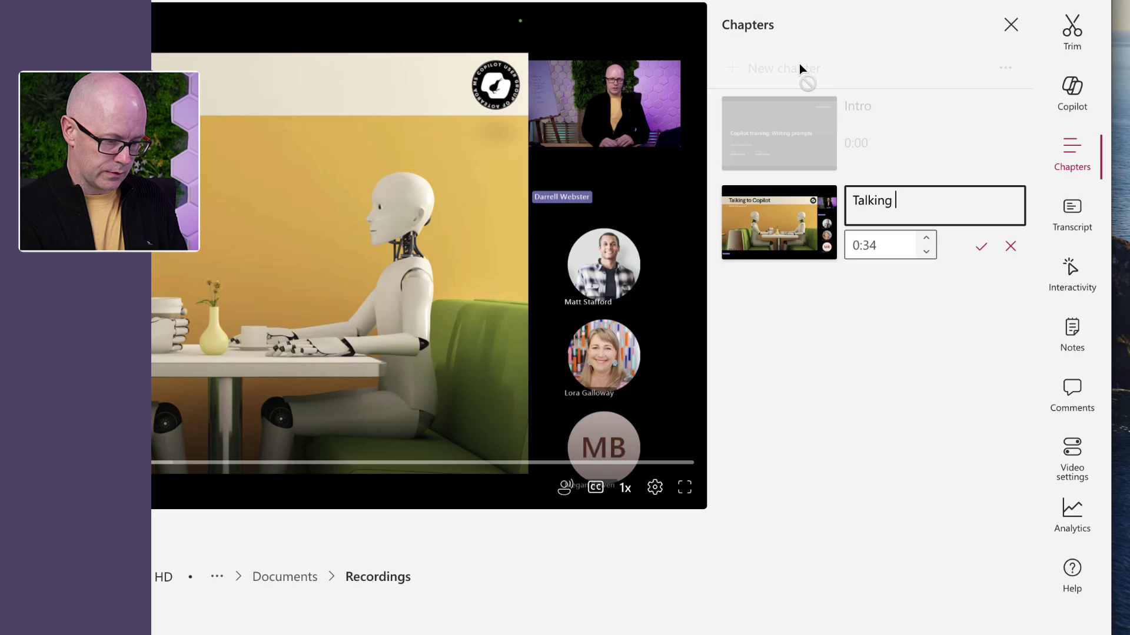
text(to Copilot)
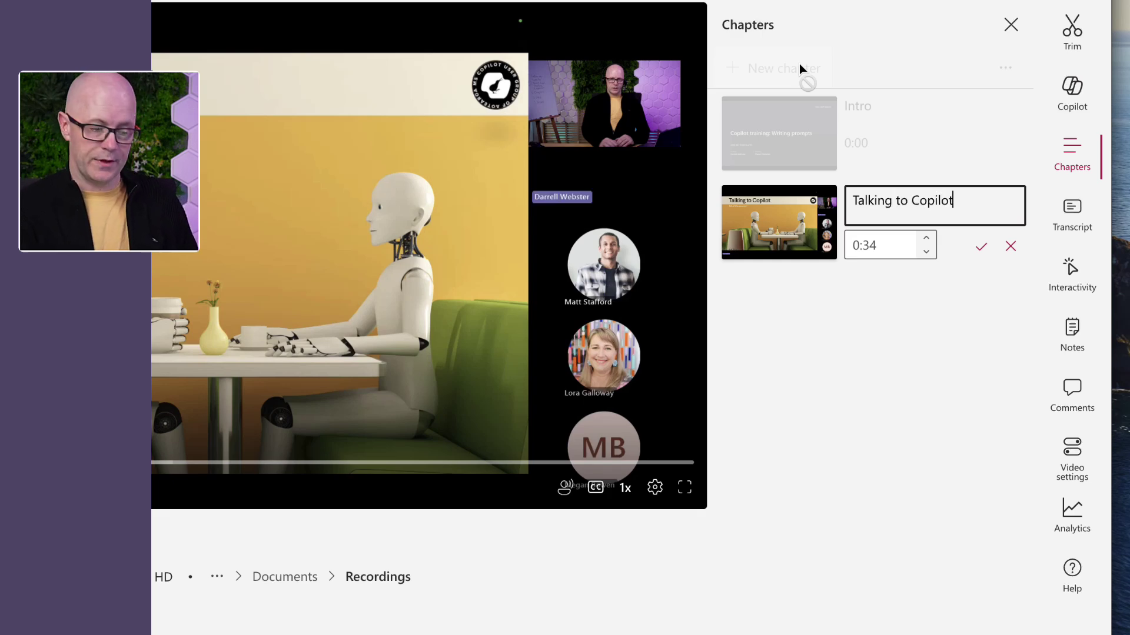
click(981, 251)
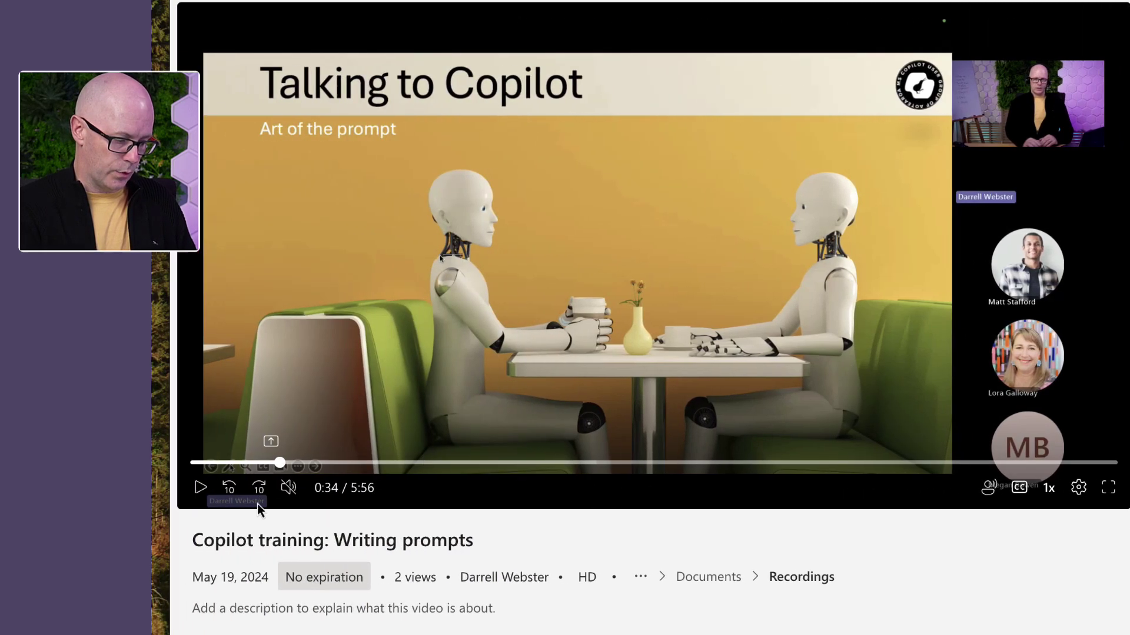
Find the "Anatomy of a Prompt" slide at 0:59 in the video and add a chapter there named "Anatomy of a prompt".
click(313, 463)
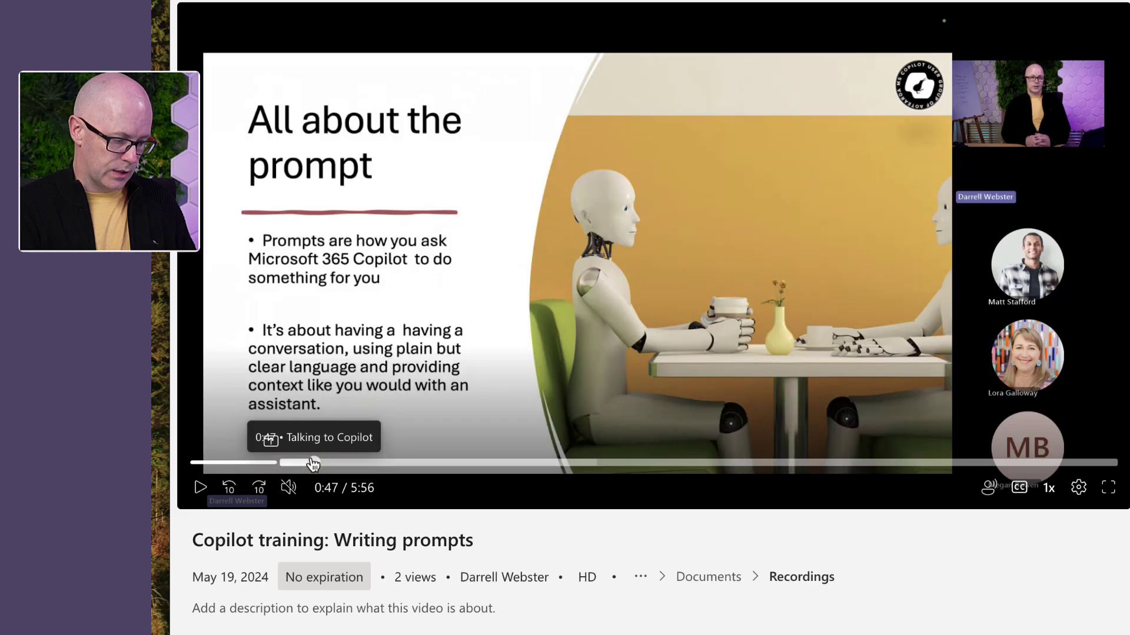
click(338, 465)
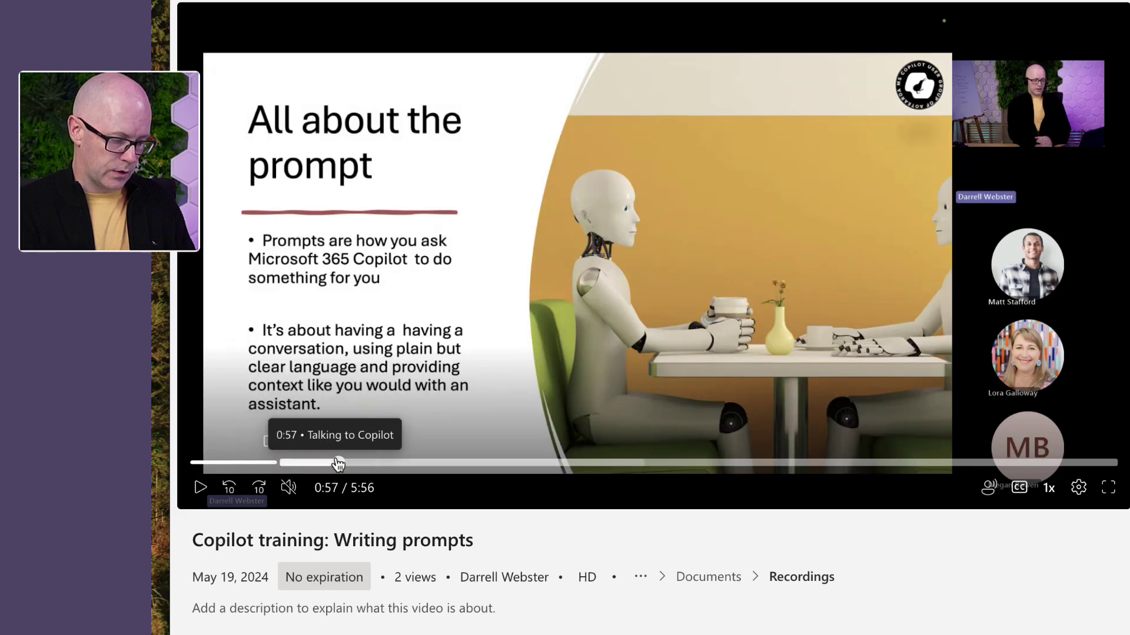
click(355, 464)
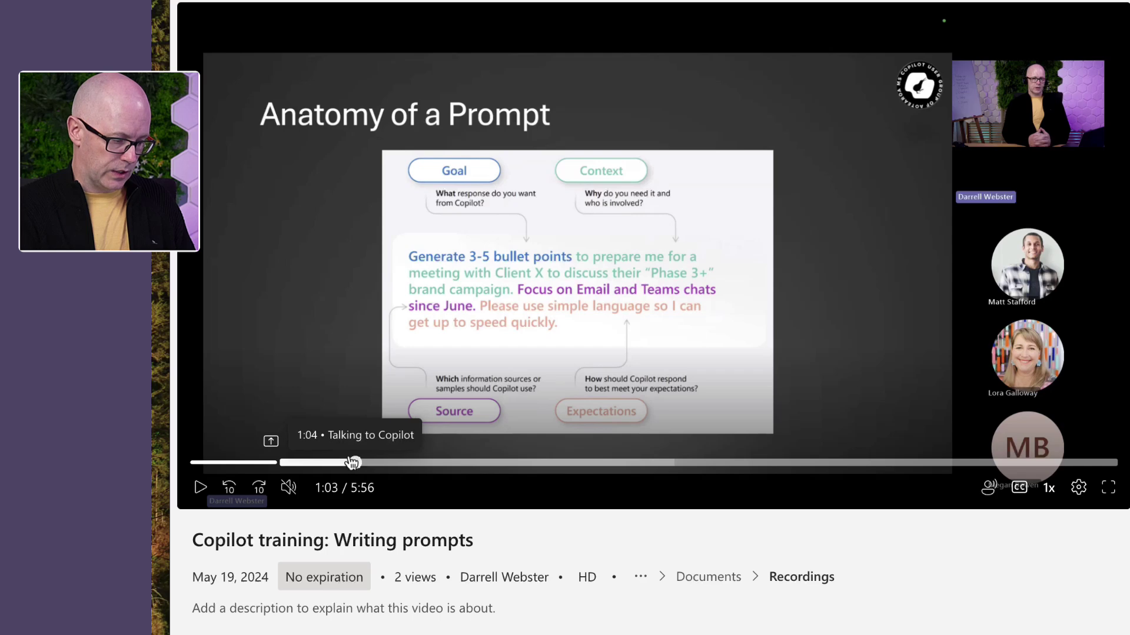
click(291, 464)
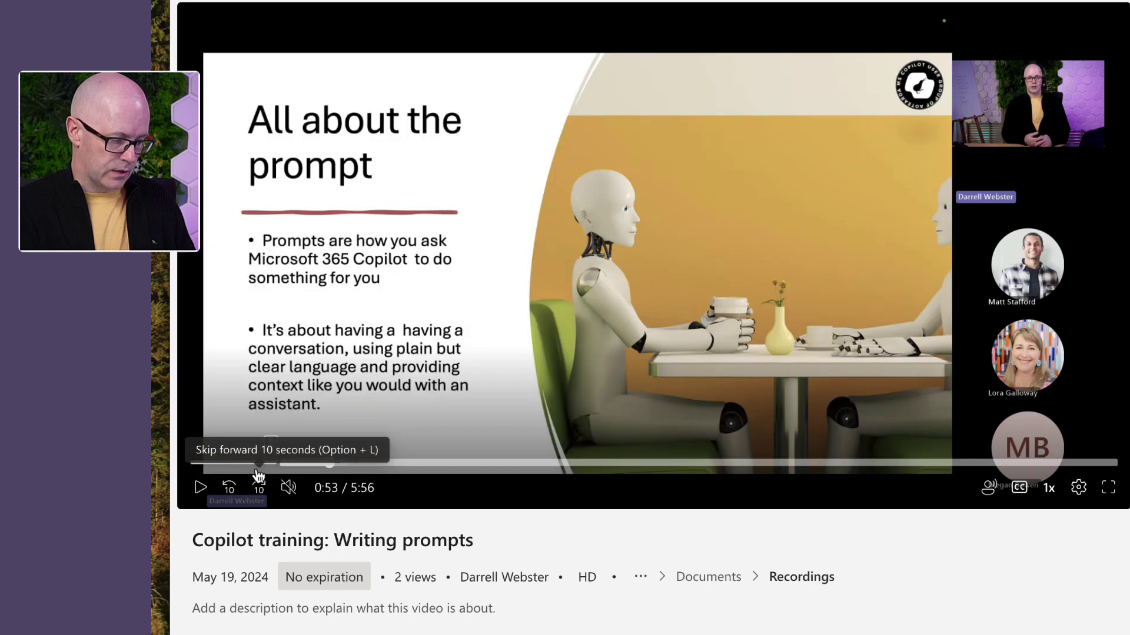
click(200, 488)
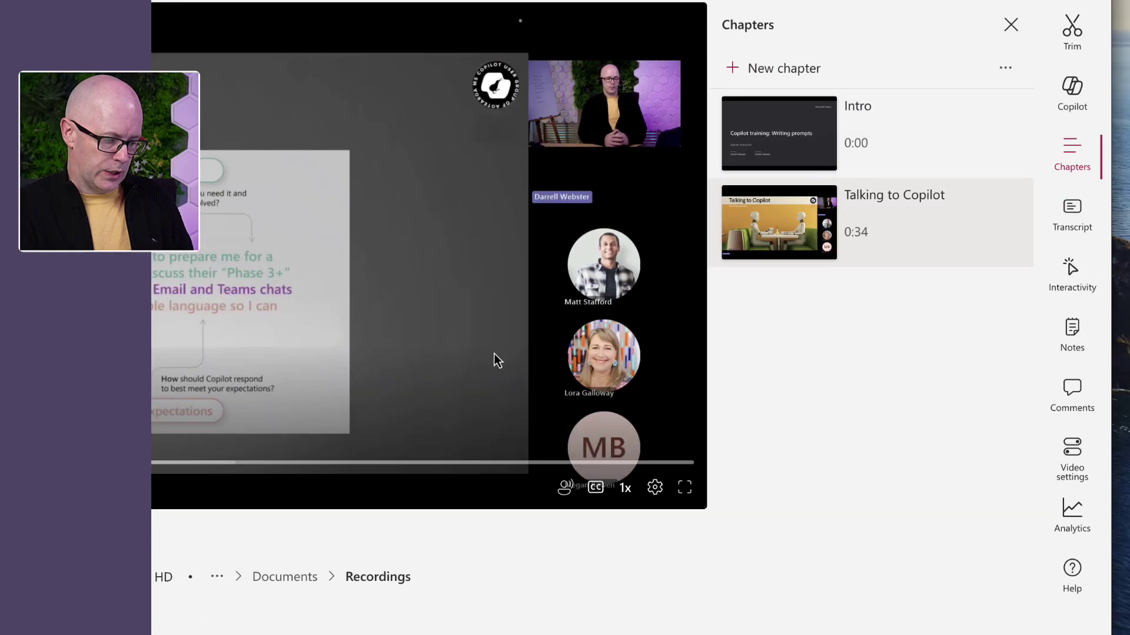
click(763, 72)
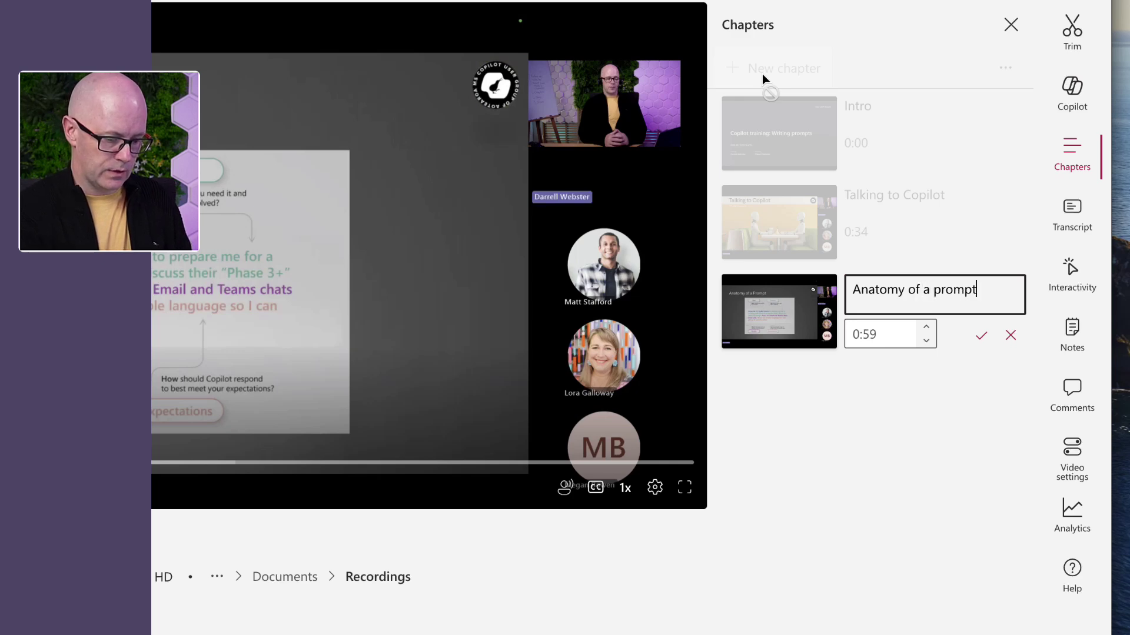
click(980, 335)
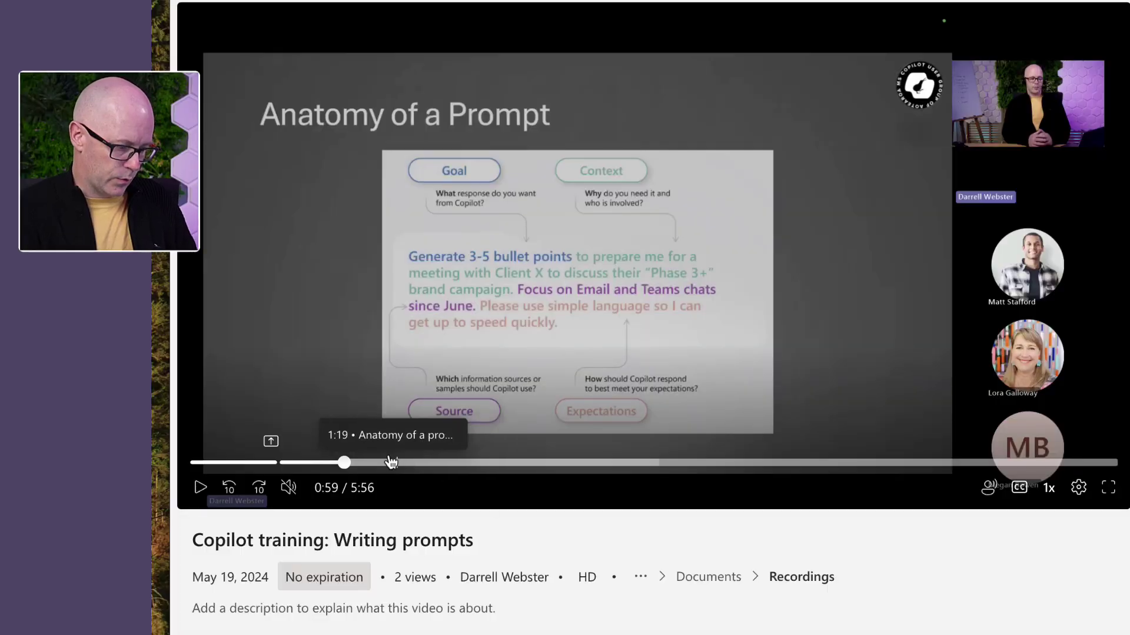
Skim forward through the video past the "Anatomy of a Prompt" section to the "Your turn..." slide at 3:31.
click(395, 464)
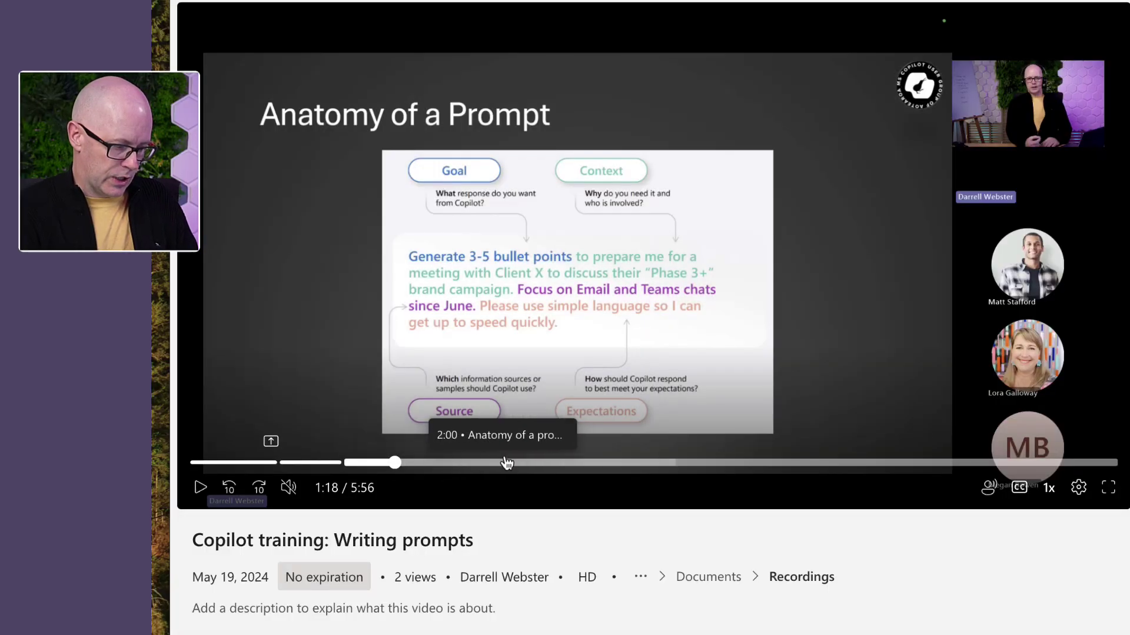
click(534, 464)
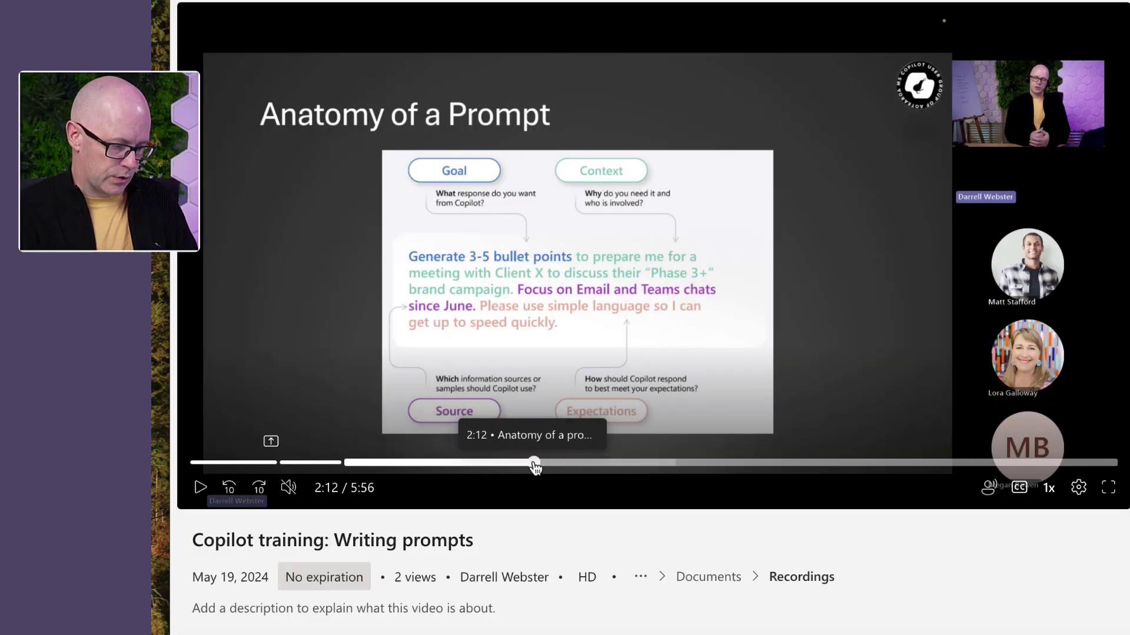
click(583, 464)
click(671, 464)
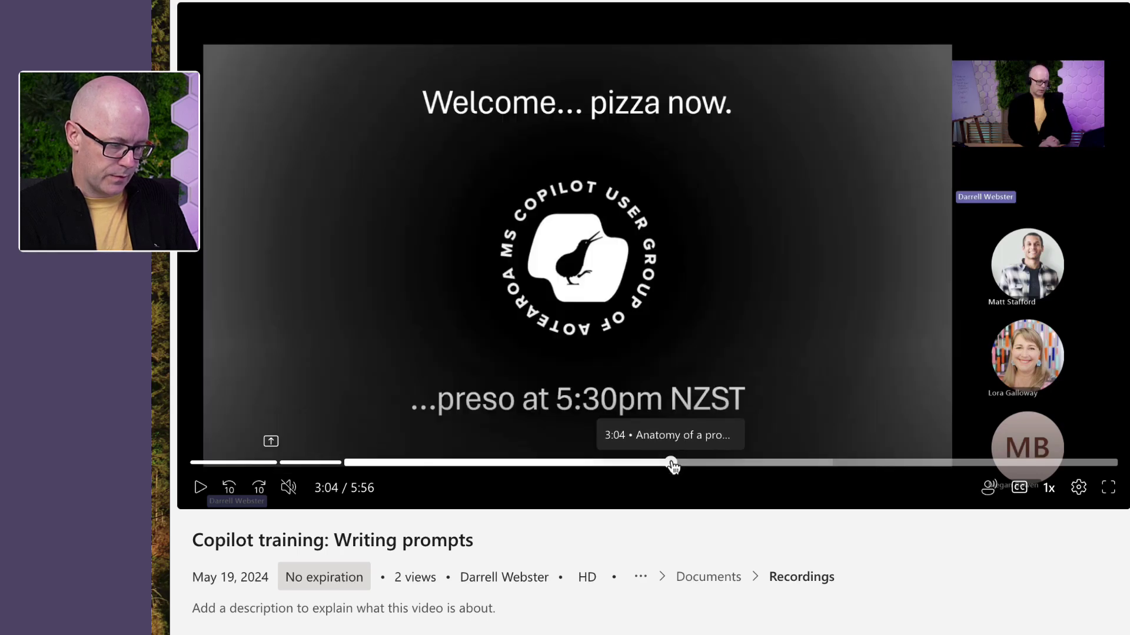
click(715, 464)
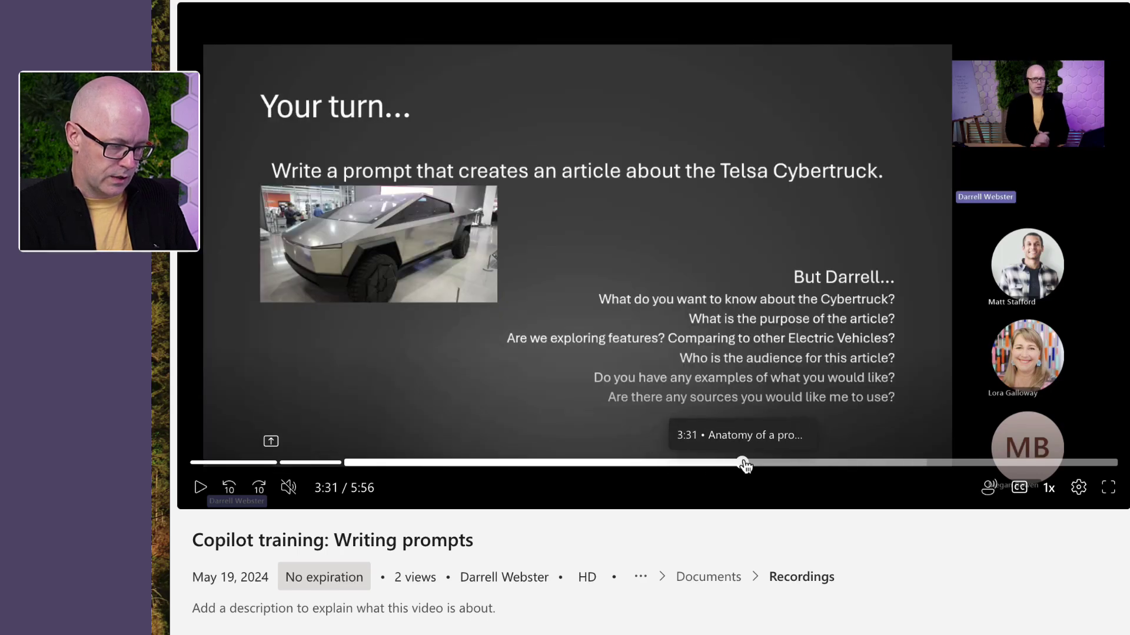
mouse_move(266, 450)
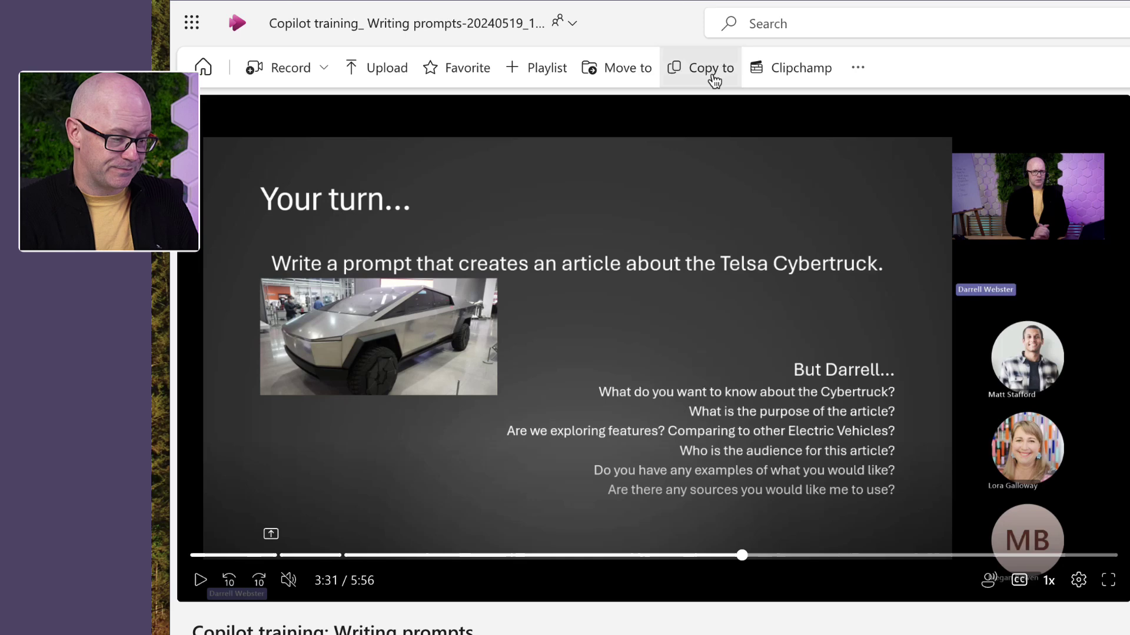
Copy the recording to the General folder in the Documents library of MS Copilot User Group of Aotearoa.
click(710, 69)
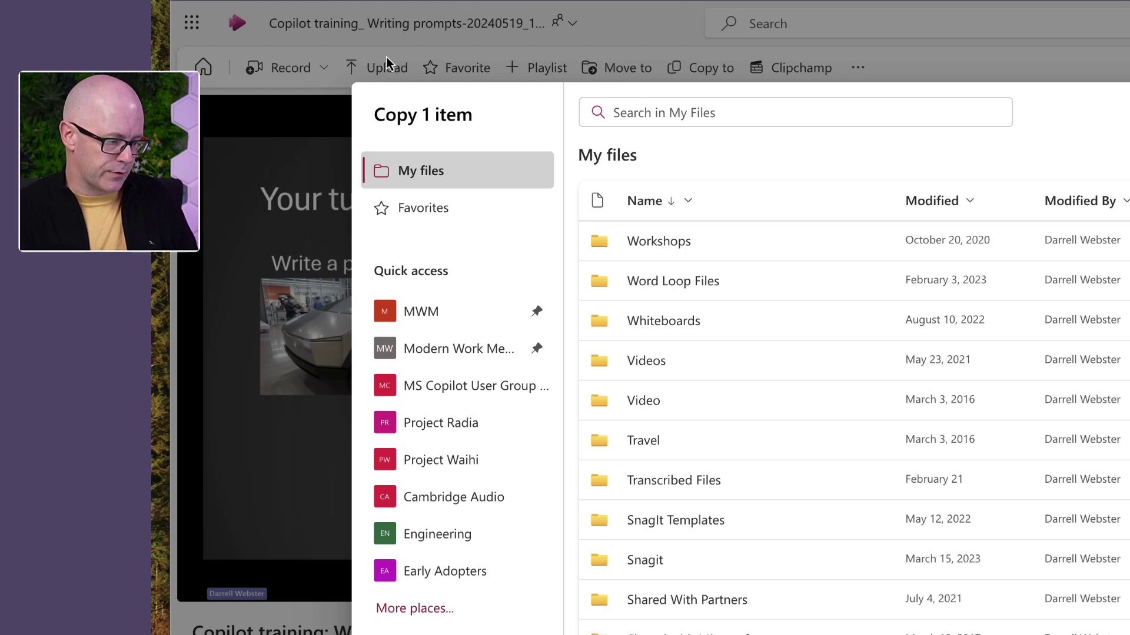
click(459, 388)
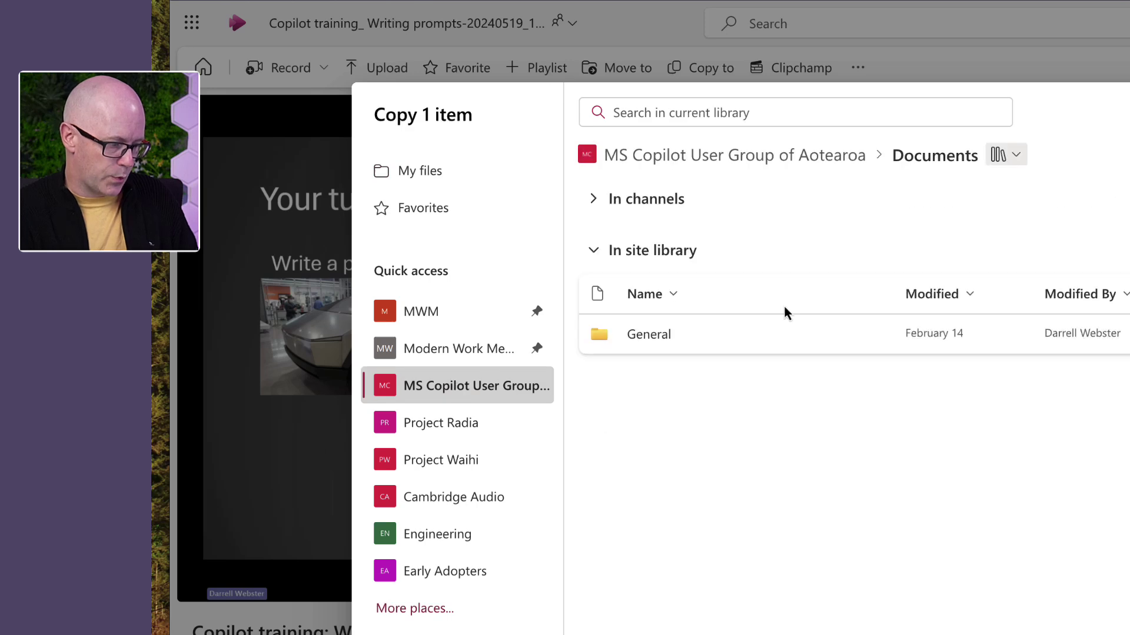
click(654, 338)
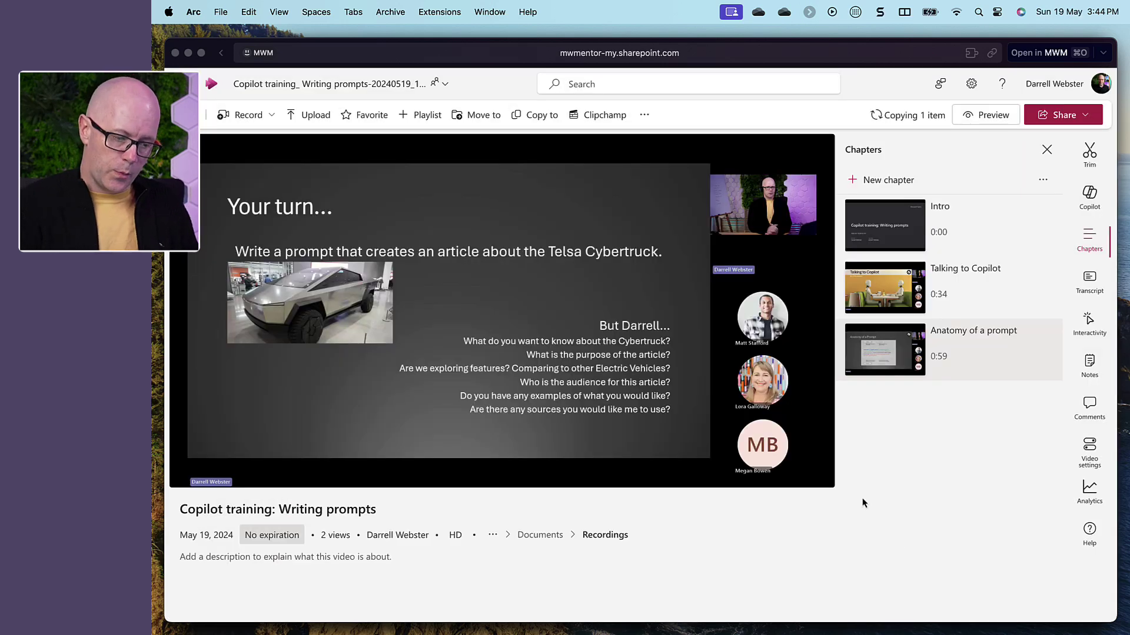
click(889, 114)
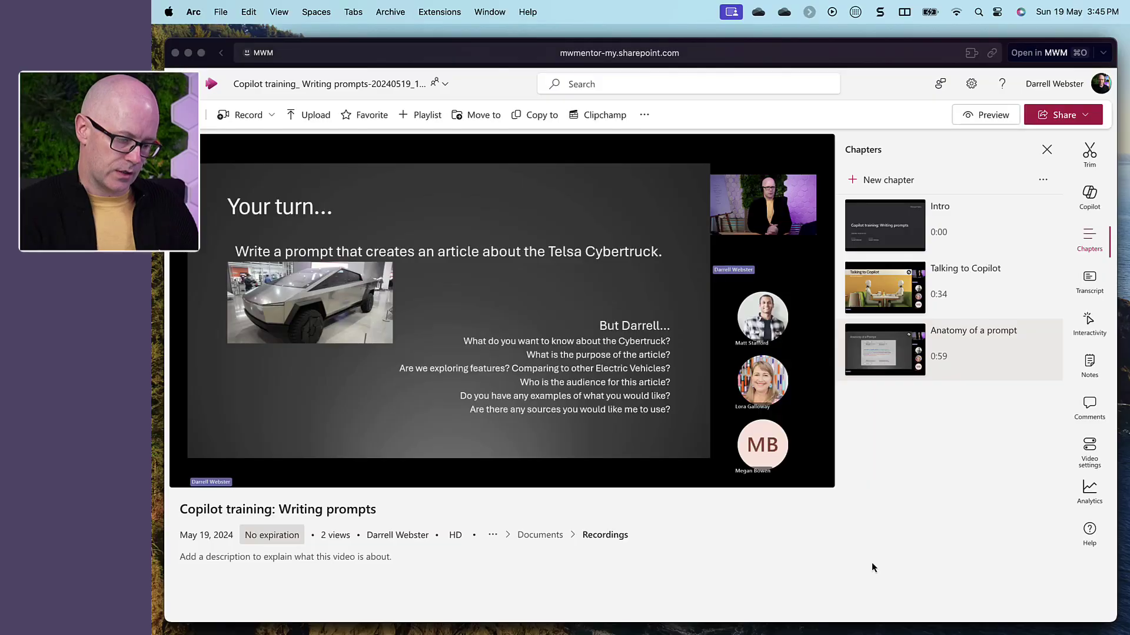
Switch to the Teams meeting chat in Microsoft Edge and open the 5m 56s recording.
key(ctrl+Up)
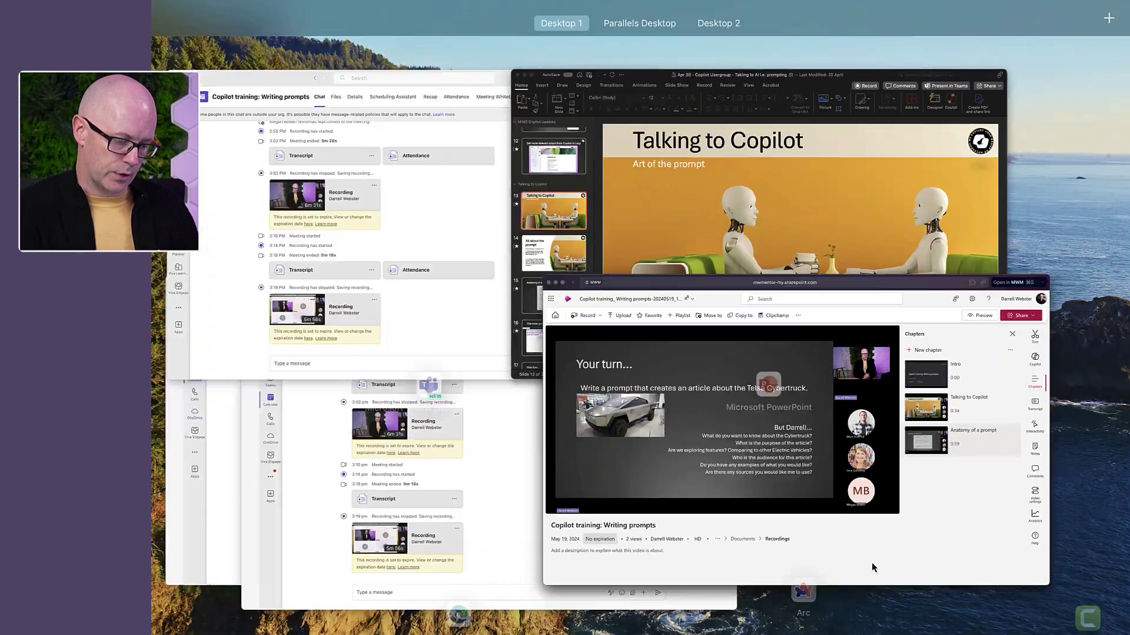
click(489, 483)
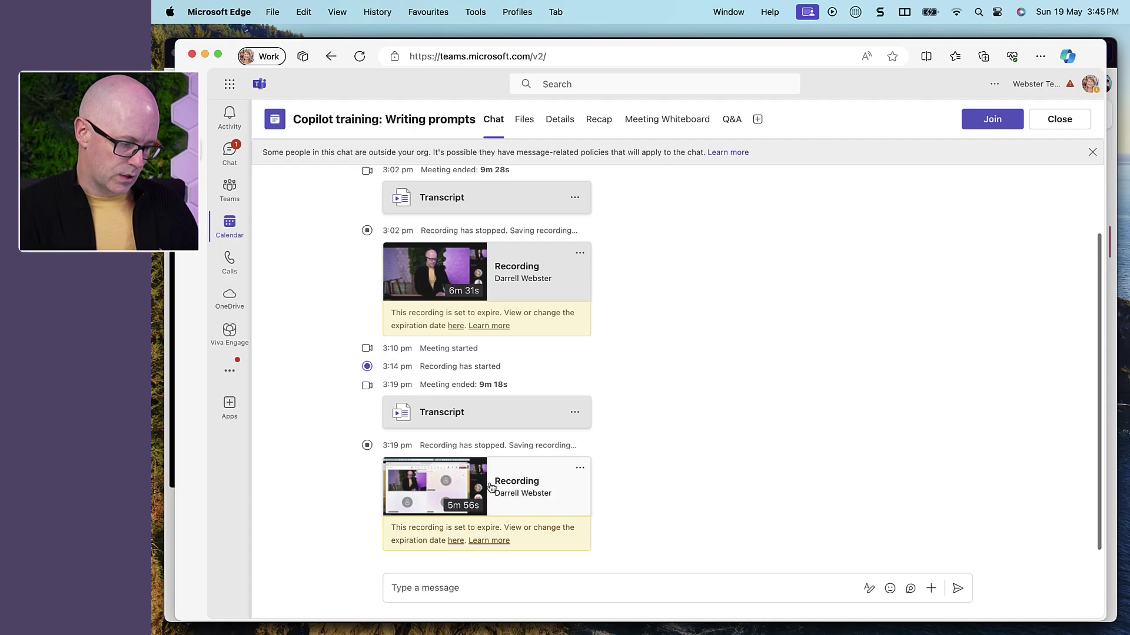
click(438, 492)
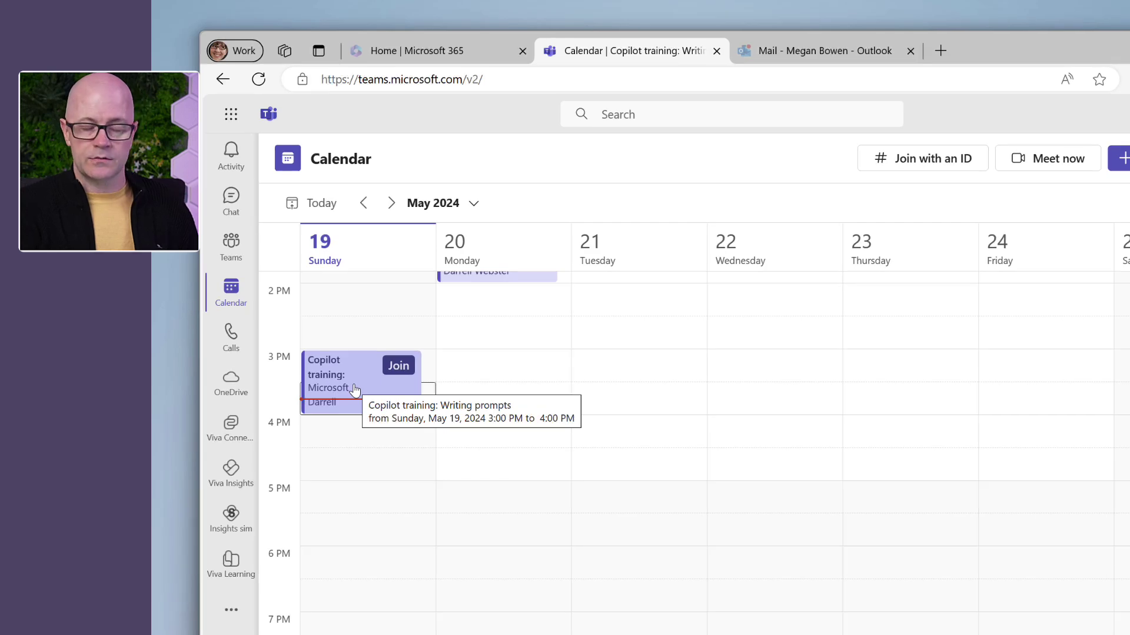
As the external attendee, accept the chat of the May 19 "Copilot training: Writing prompts" meeting and try to open its 5m 56s recording.
click(355, 390)
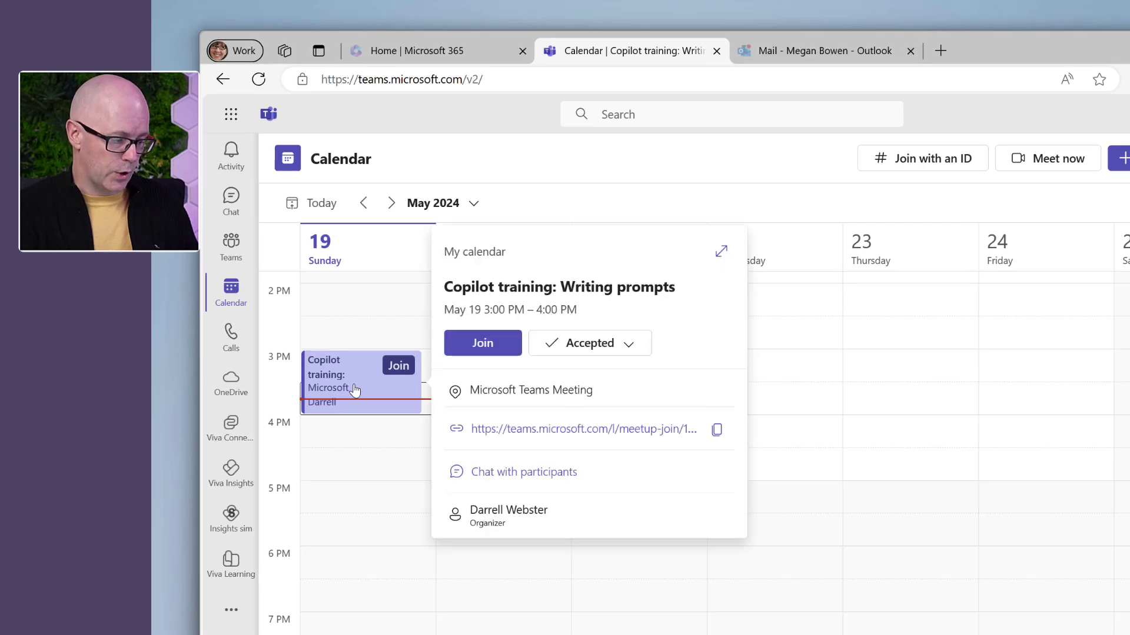
click(721, 252)
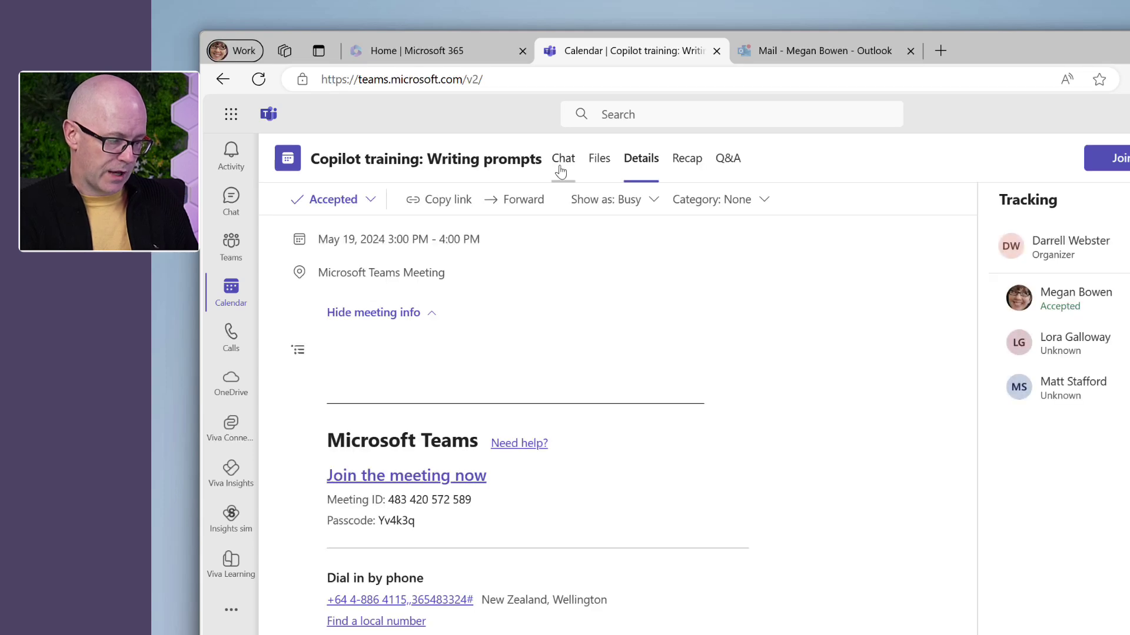
click(564, 160)
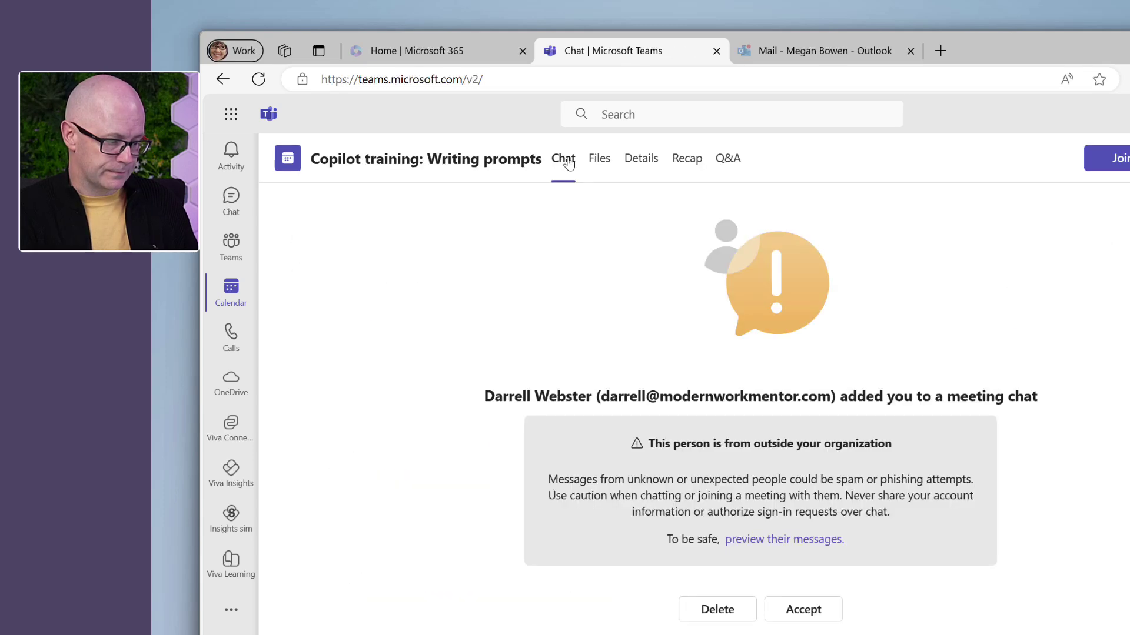
click(791, 612)
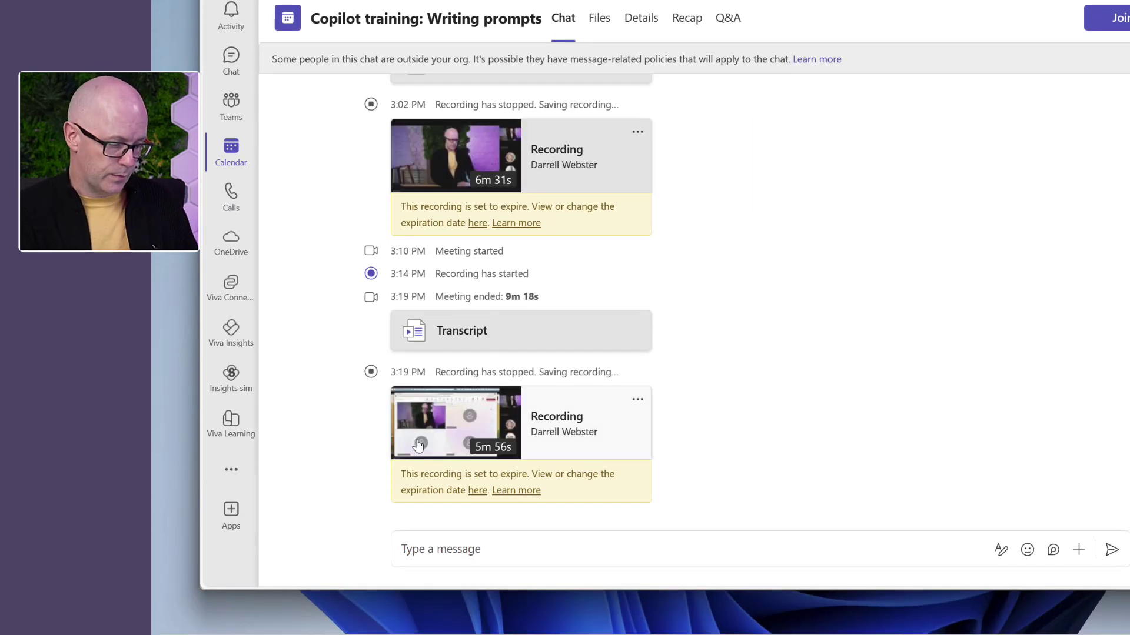
click(424, 438)
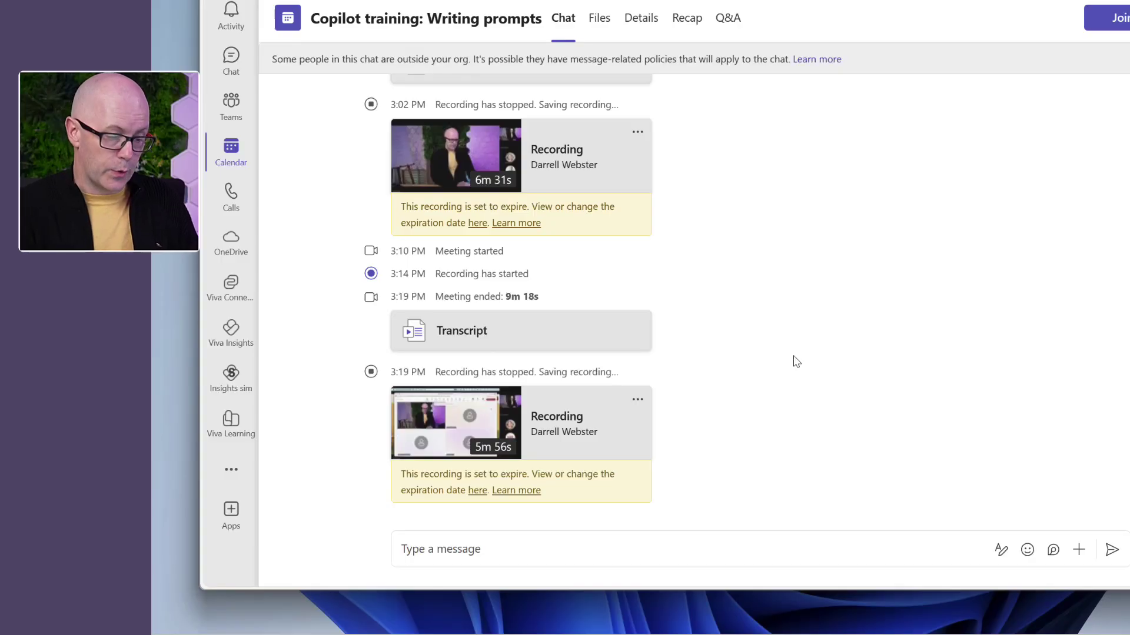
click(451, 418)
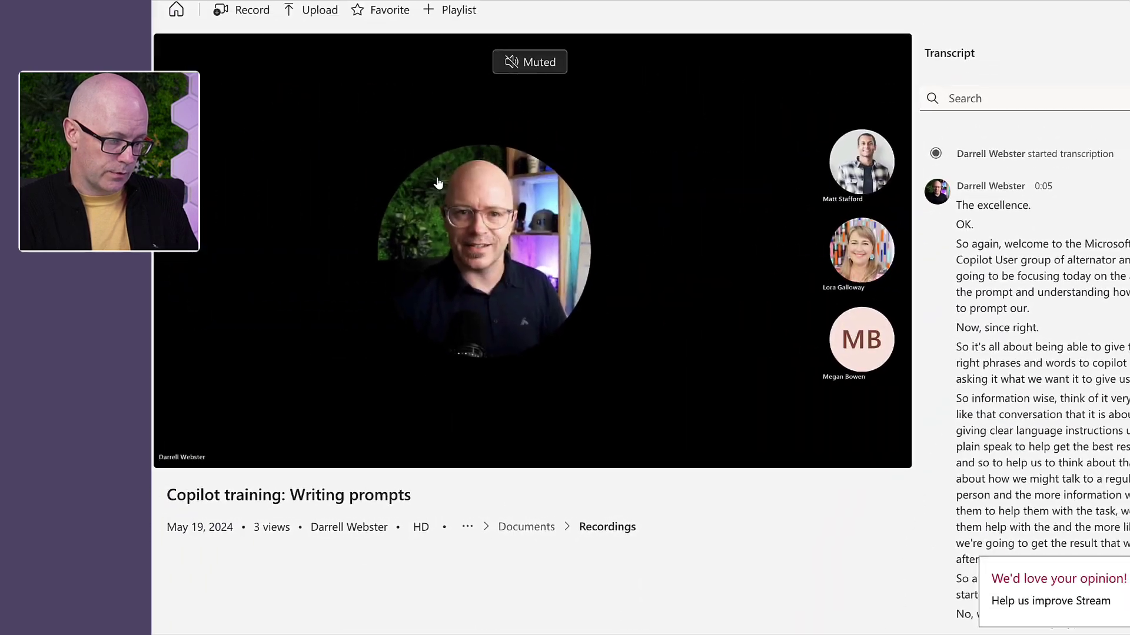
Switch to the owner's view of the recording in Arc and review who has access through its sharing options.
key(ctrl+Up)
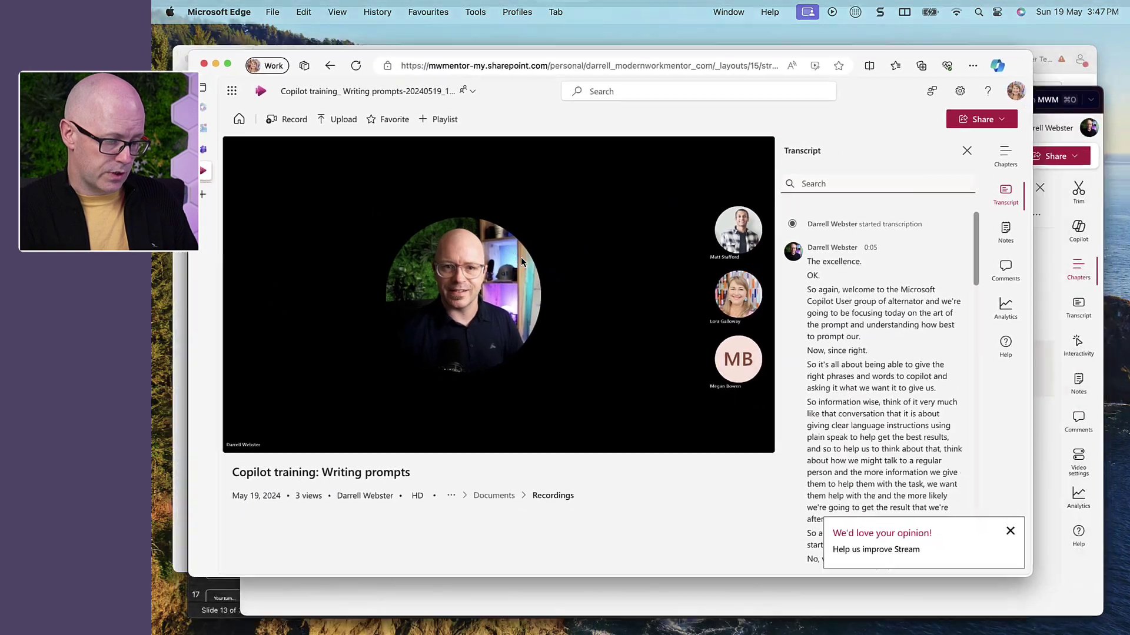
click(776, 434)
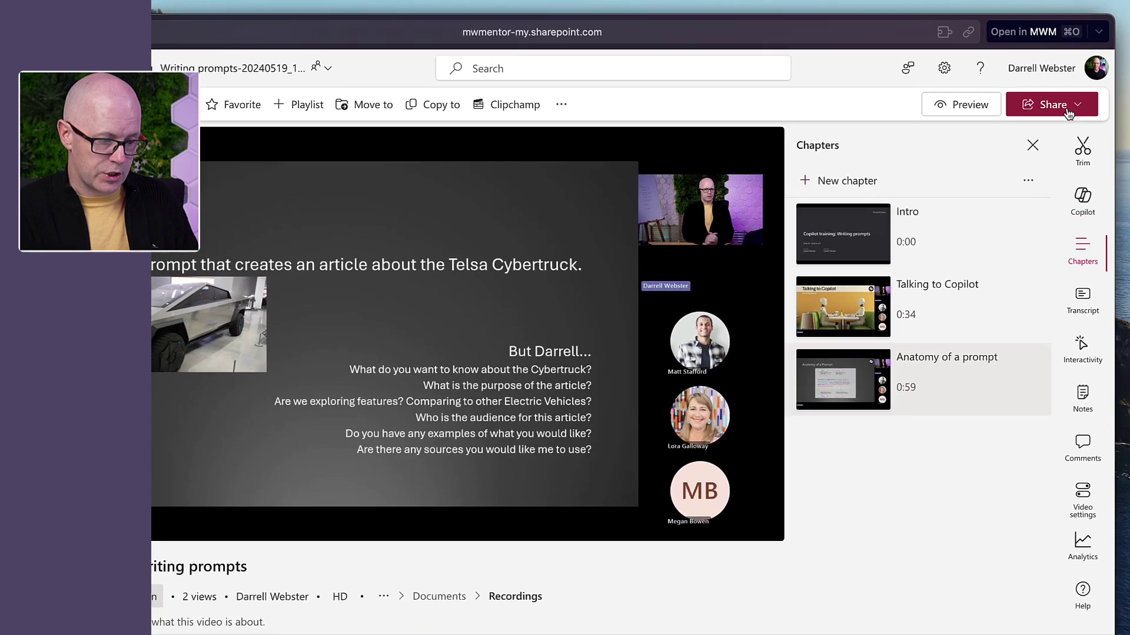
click(1082, 118)
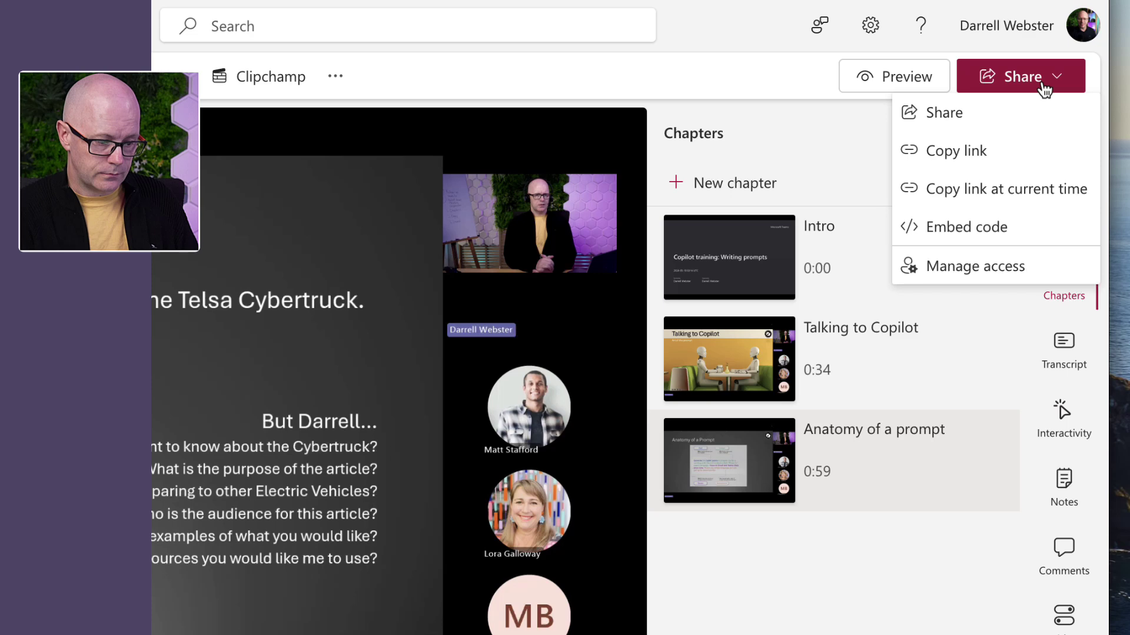
click(925, 113)
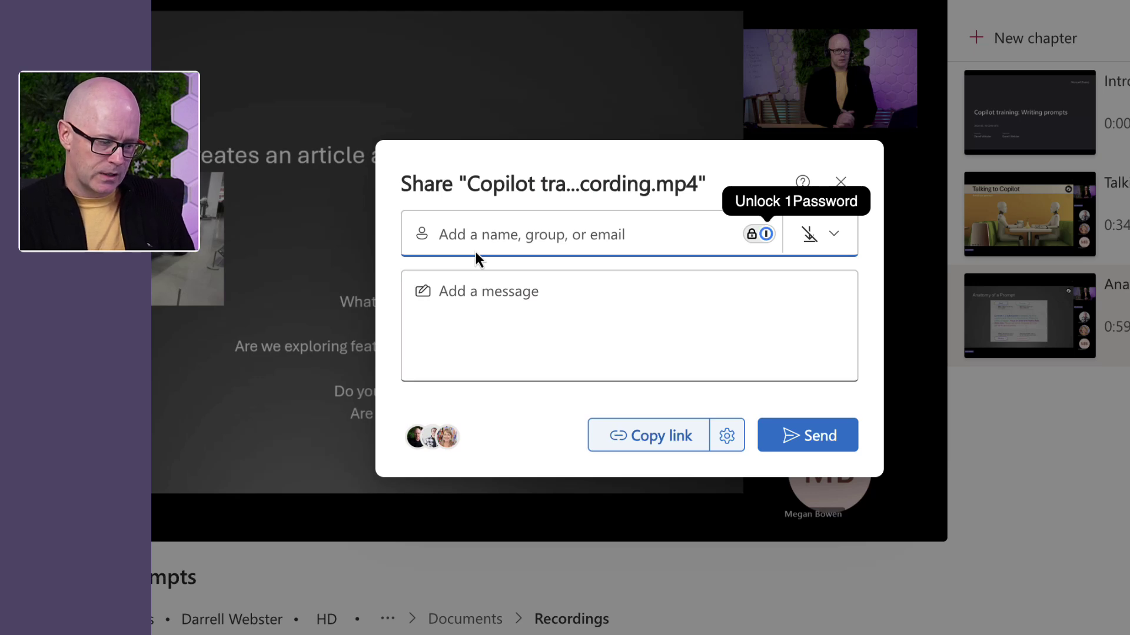
click(445, 447)
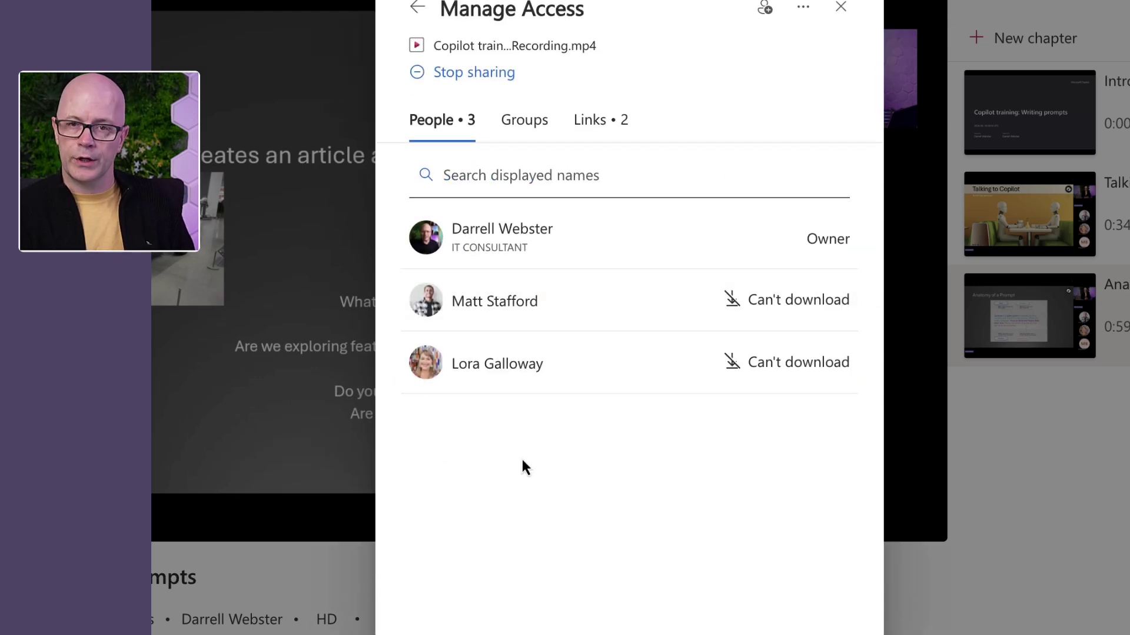
Return to the sharing options and set the recording's link to work for People with existing access.
click(416, 11)
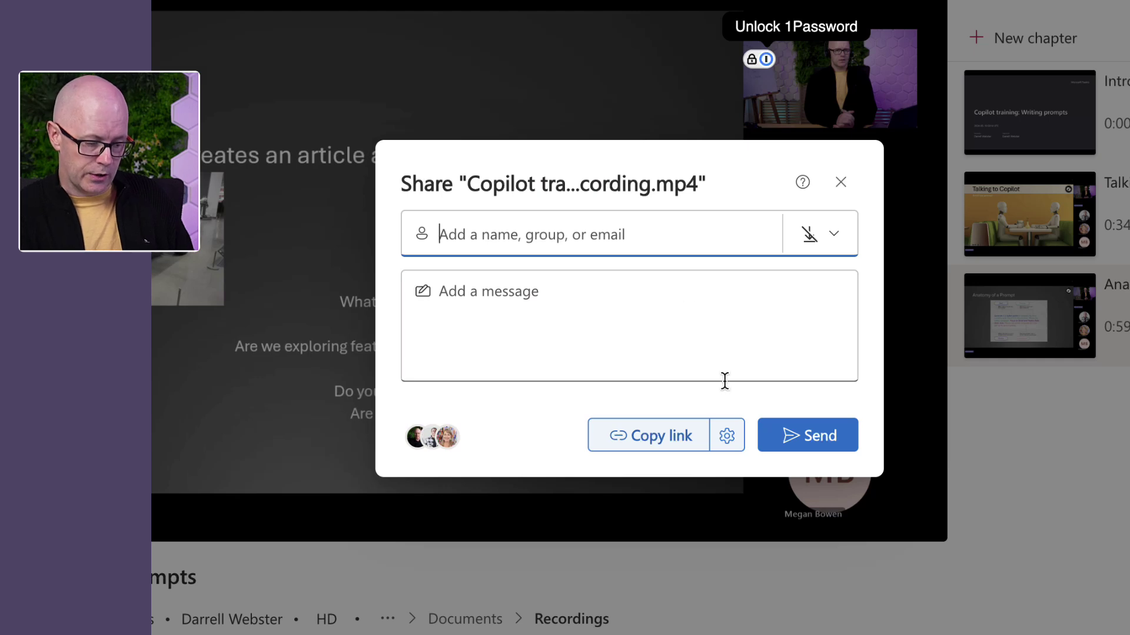
click(727, 437)
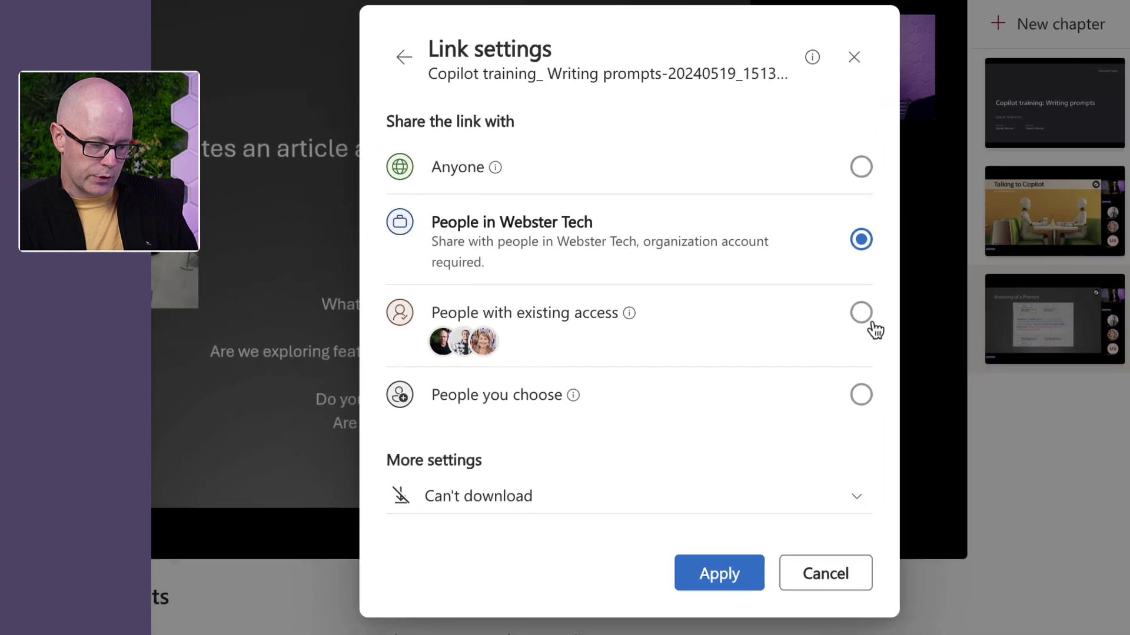
click(869, 319)
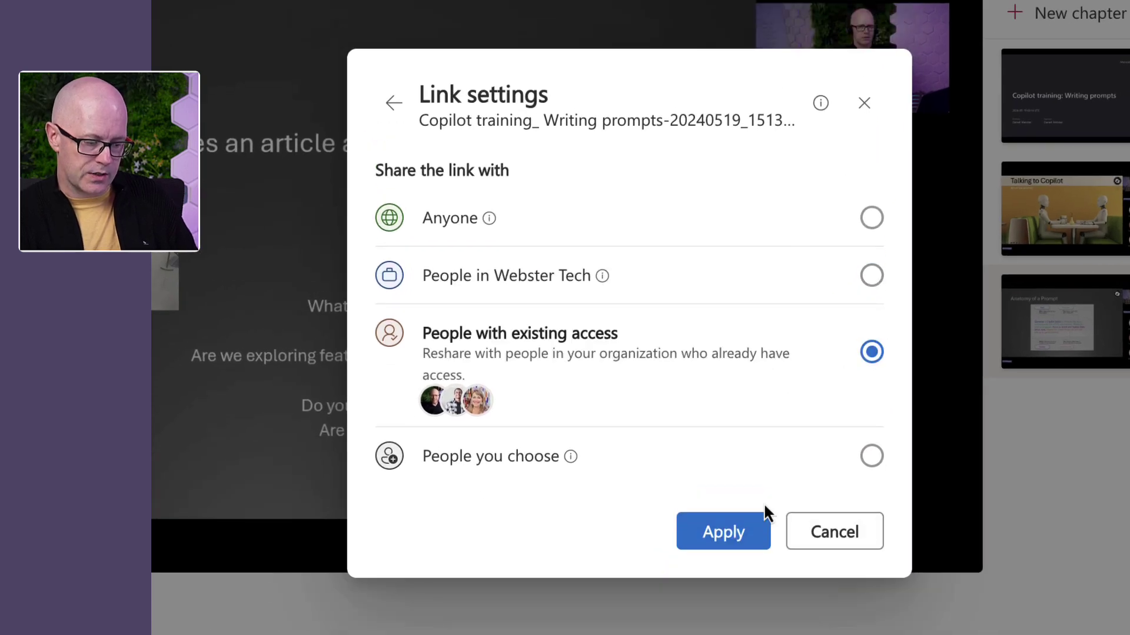
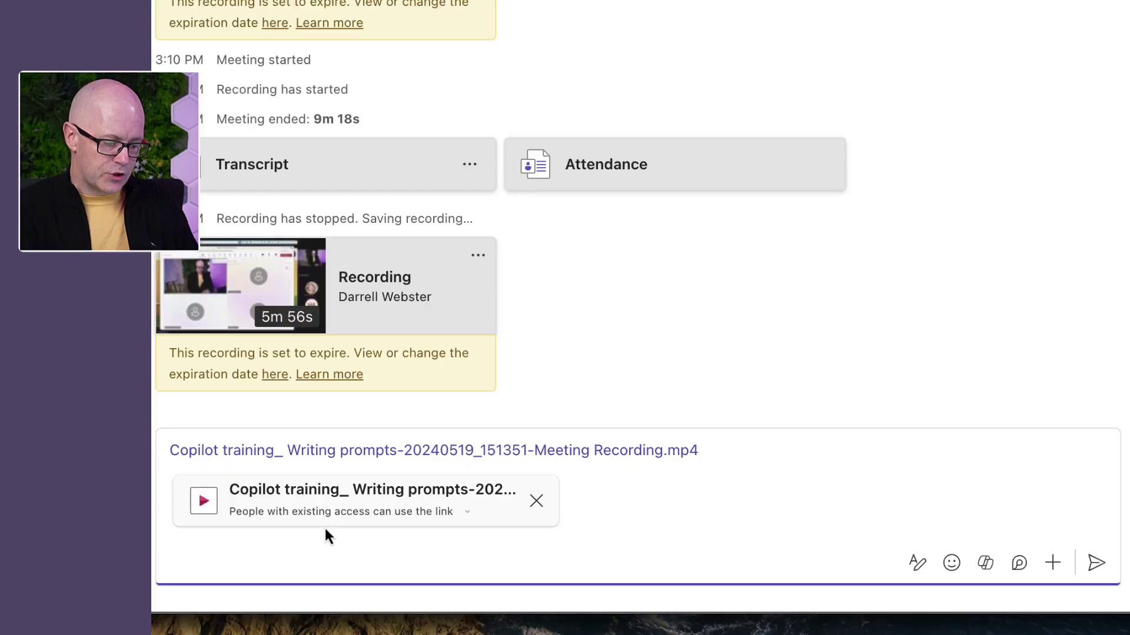
Change the access of the recording link in the meeting chat draft to People currently in this chat with Can view, and send it.
click(367, 517)
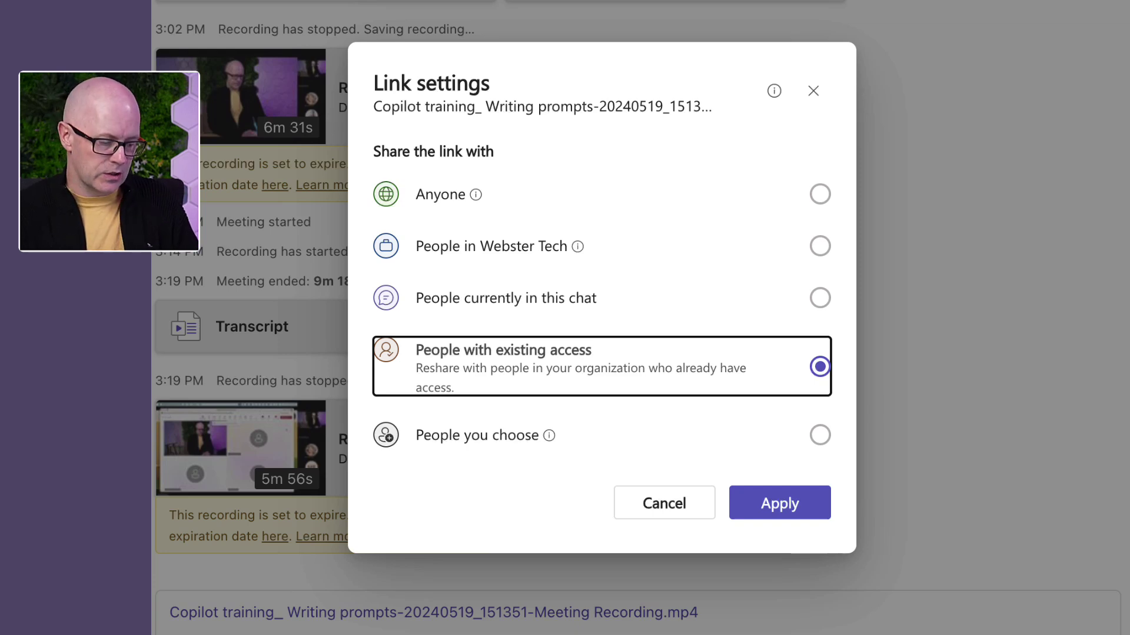
click(829, 299)
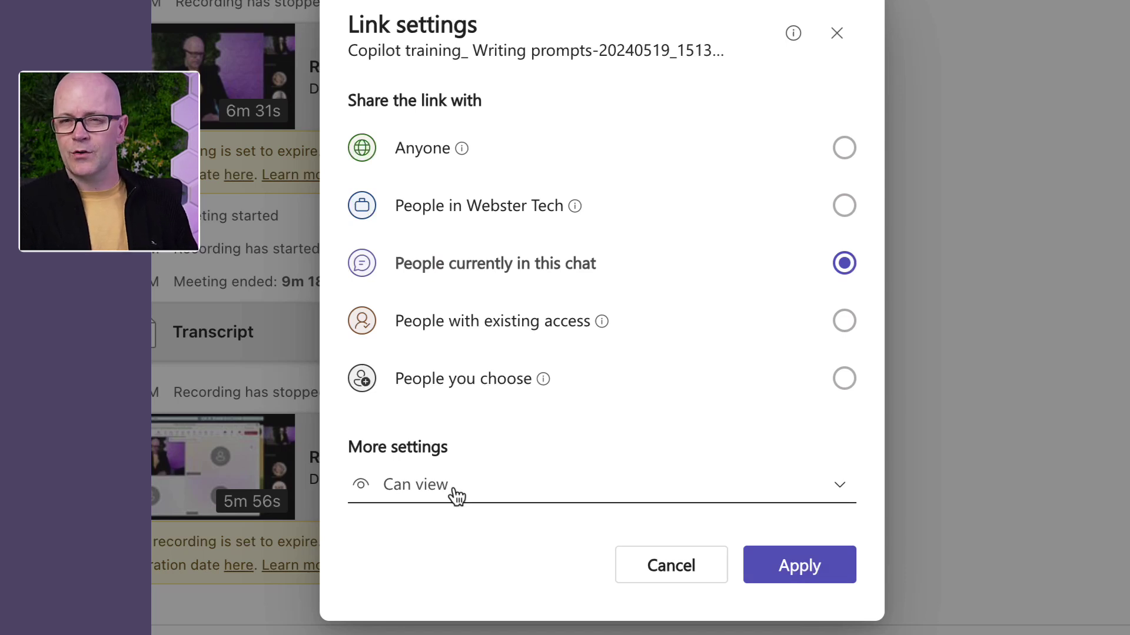
click(823, 574)
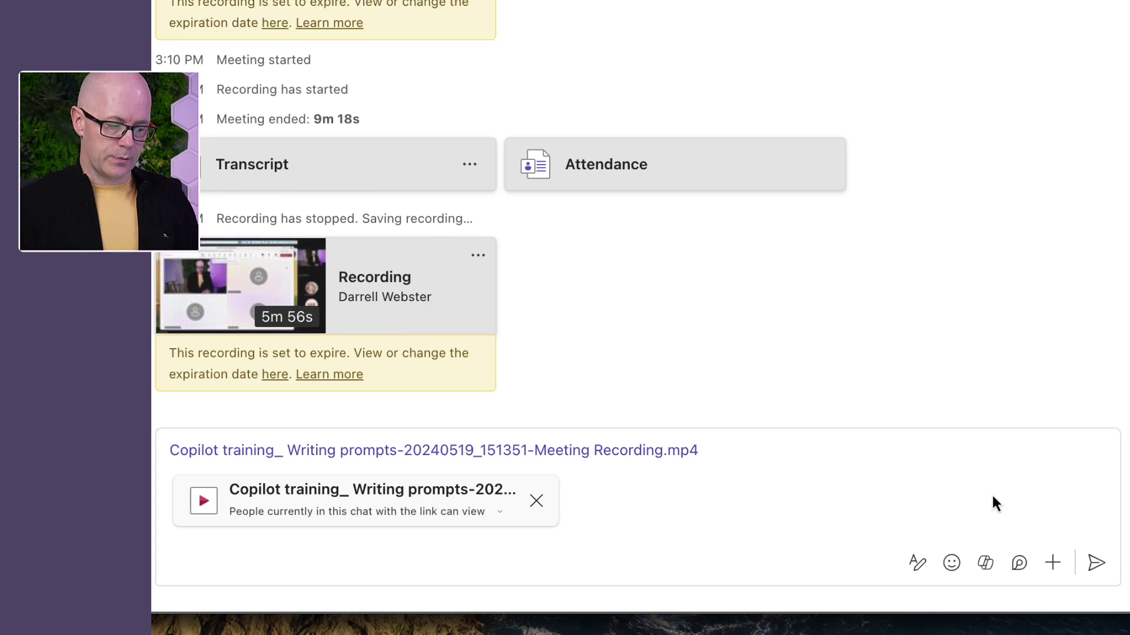
click(1096, 565)
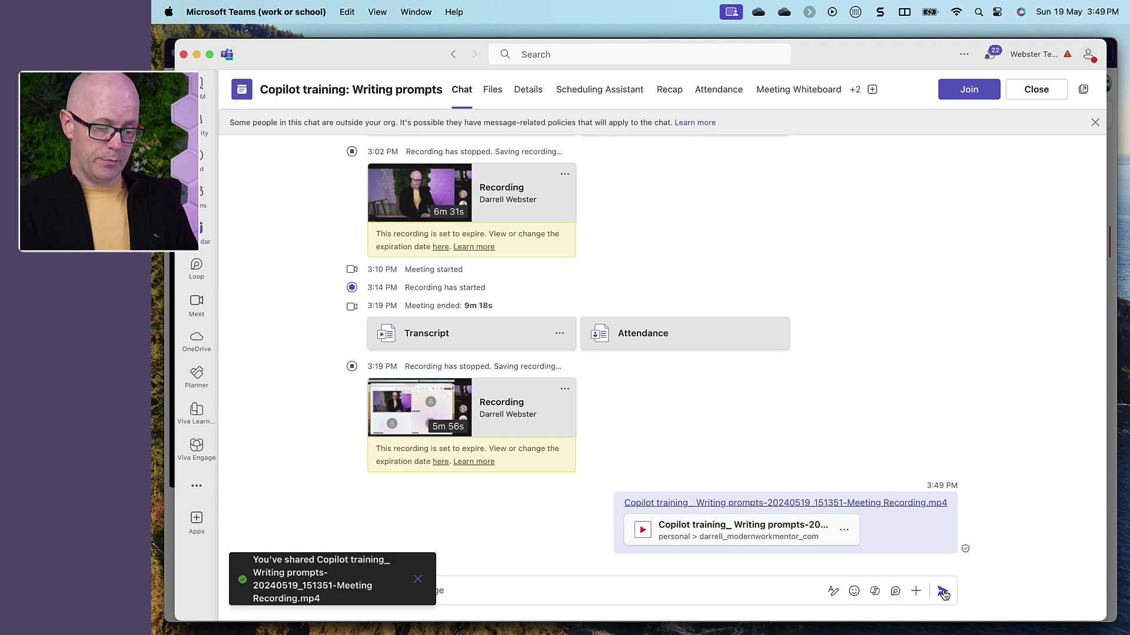
Switch to the external attendee's desktop, open the newly shared recording link in the meeting chat, and submit the attendee's e-mail for identity verification.
key(ctrl+Right)
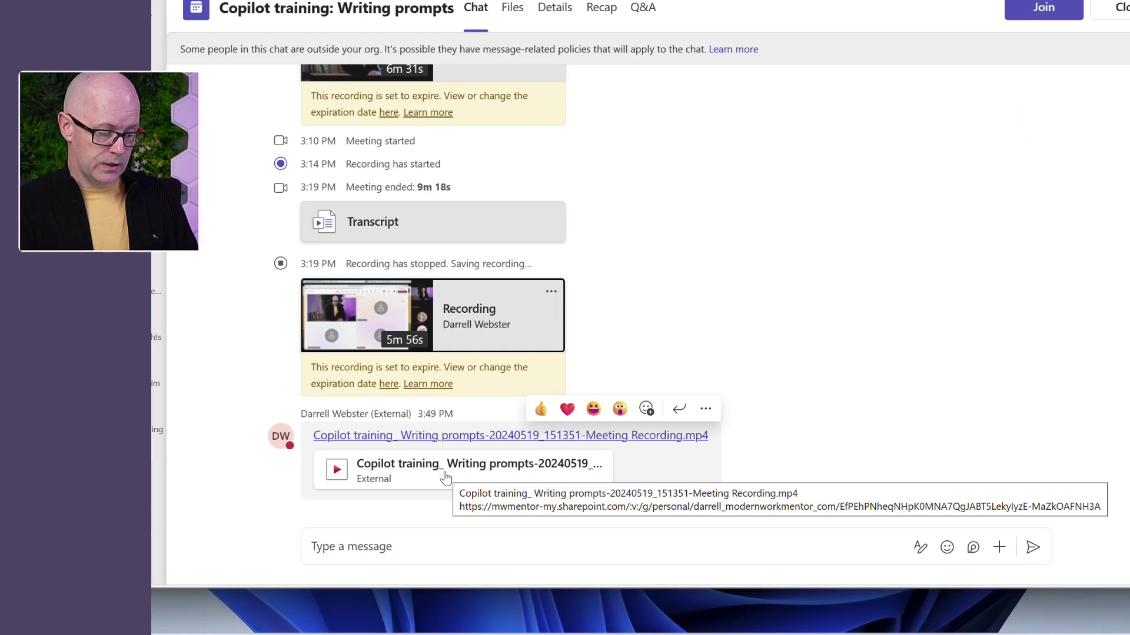
click(445, 477)
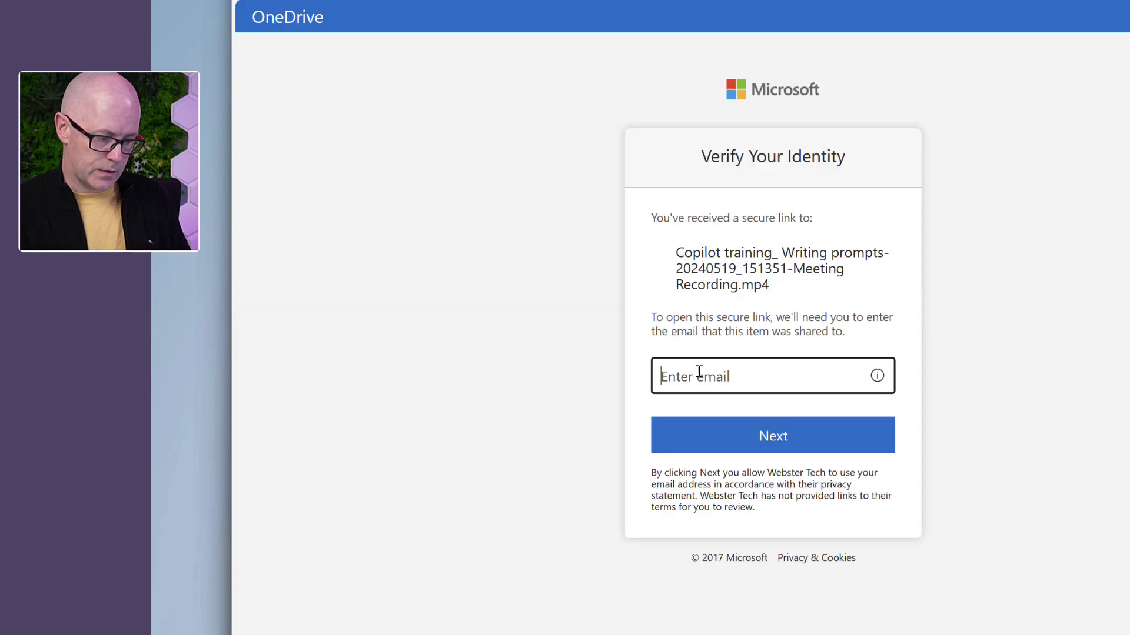
click(700, 377)
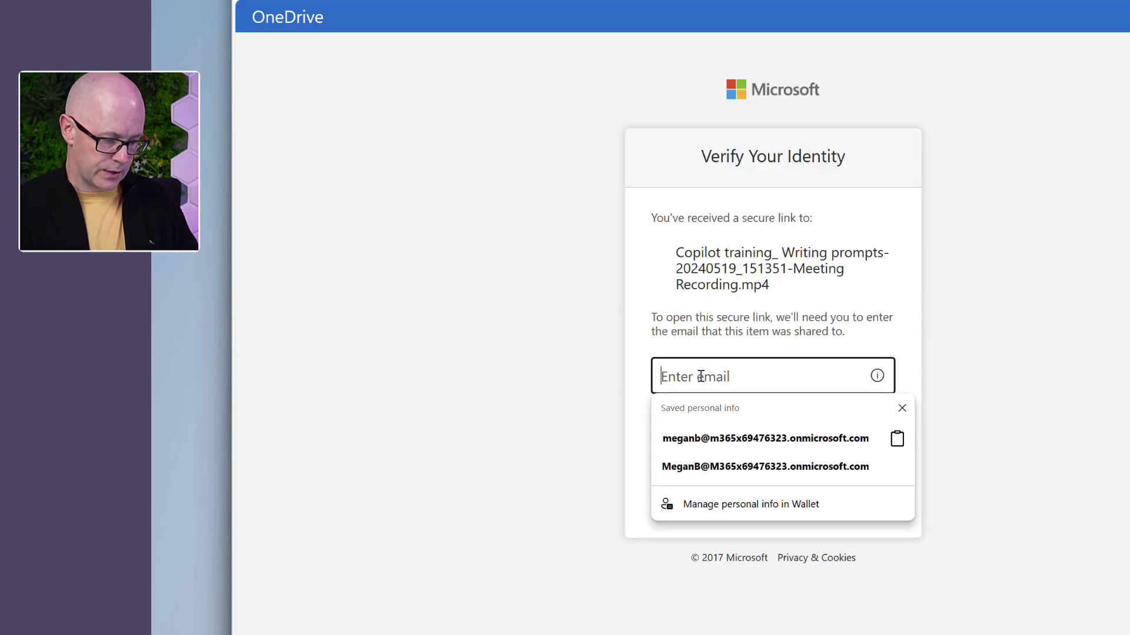
key(ctrl+v)
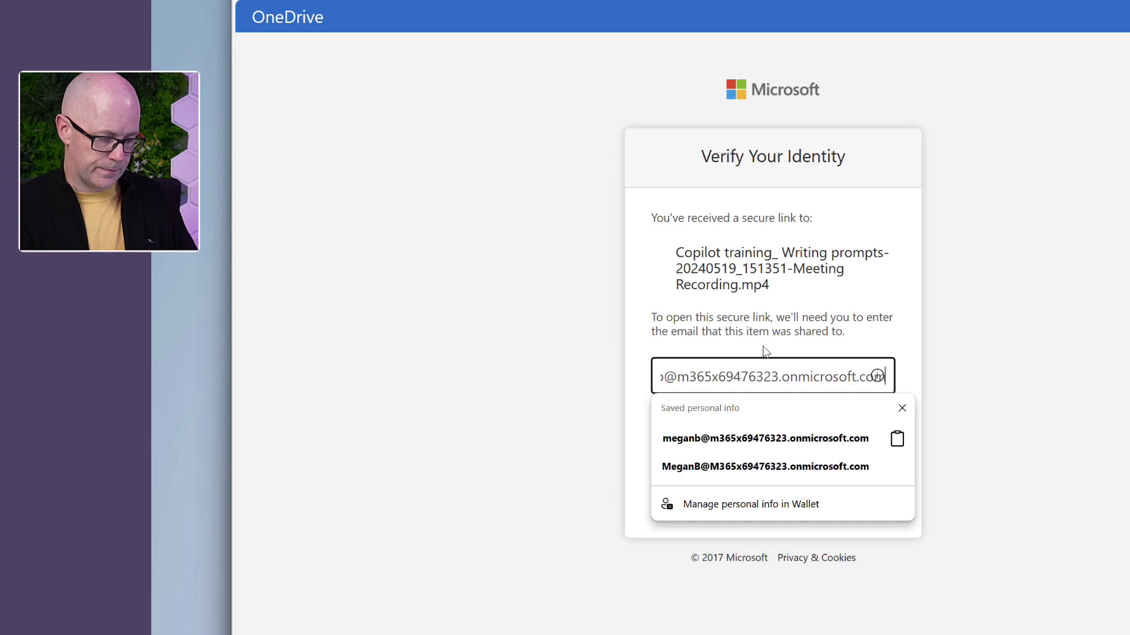
click(886, 311)
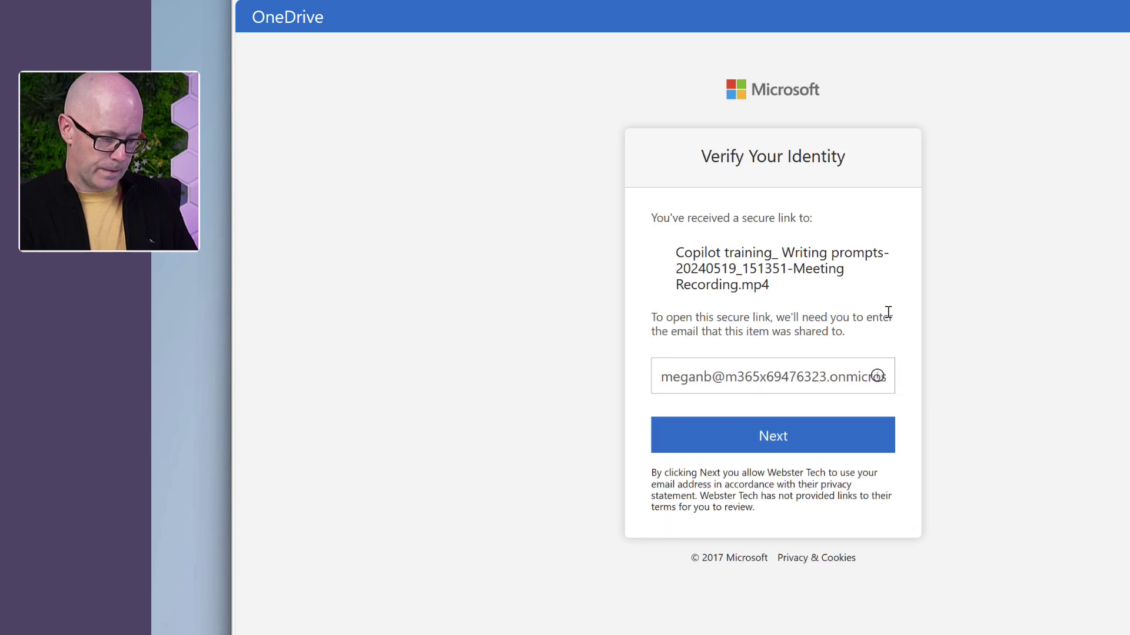
click(780, 446)
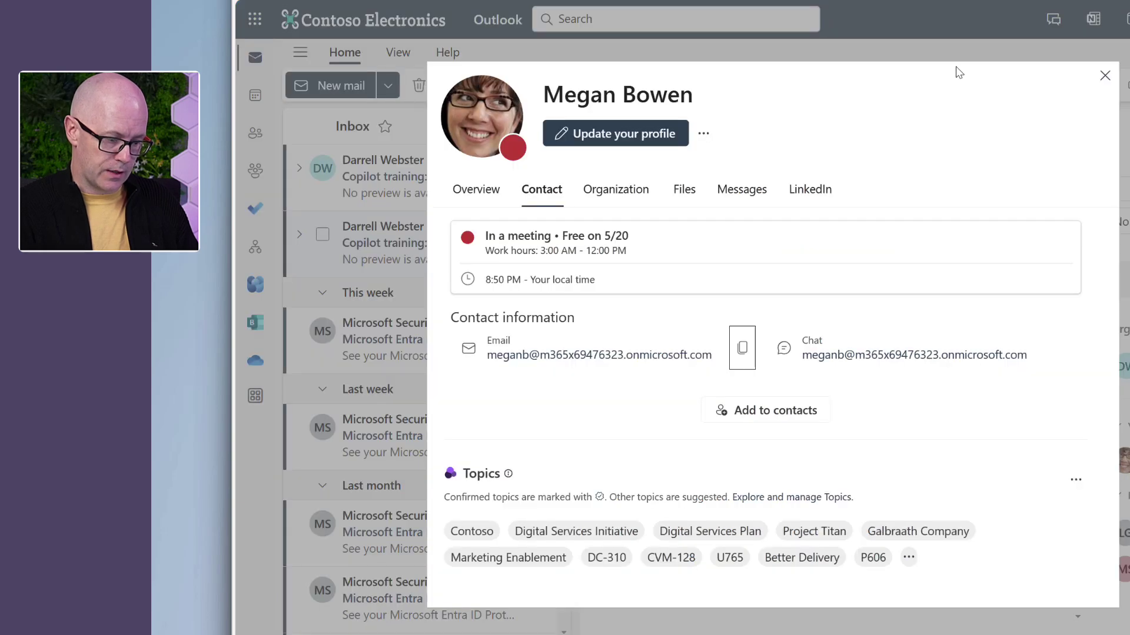
Close the profile card in Outlook and copy the account verification code from the Microsoft Notifications e-mail.
click(1105, 76)
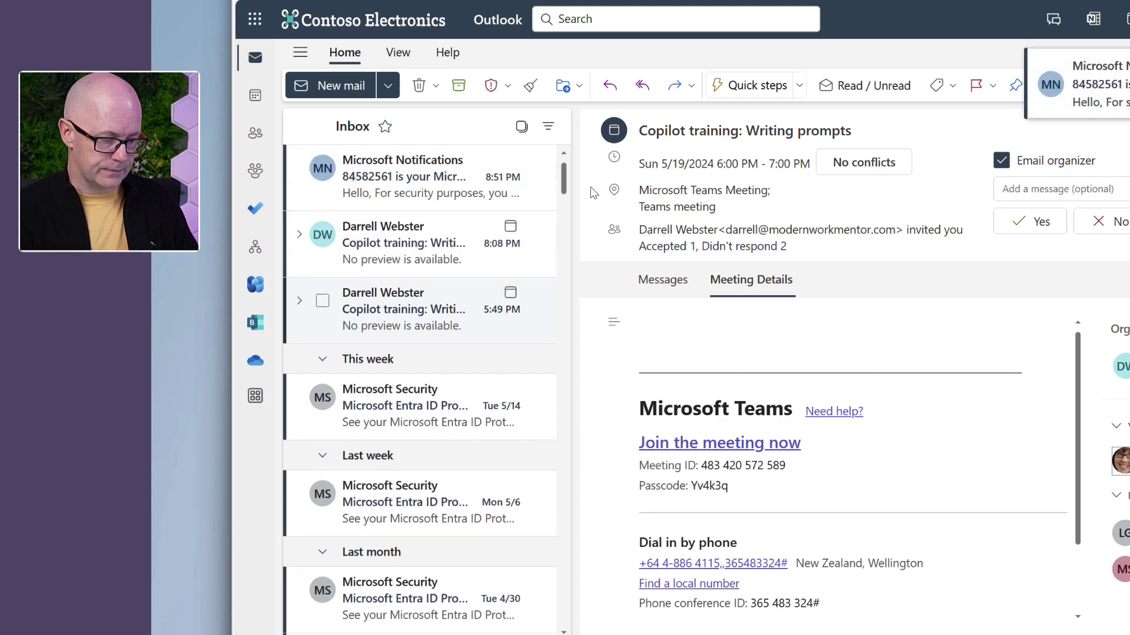
click(414, 195)
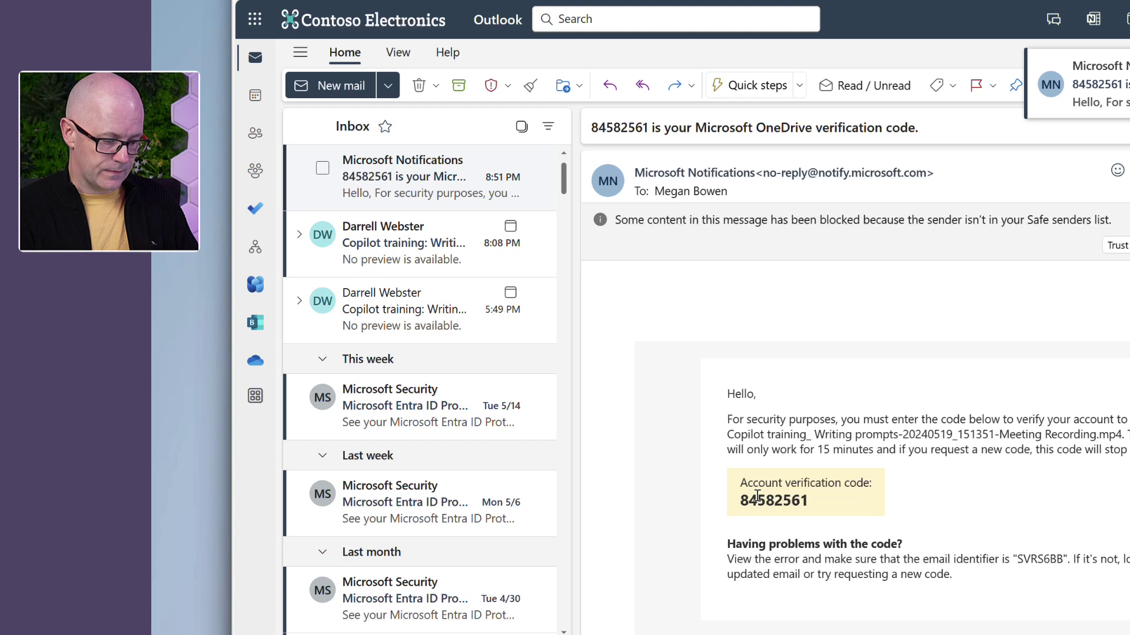
double_click(757, 499)
key(ctrl+c)
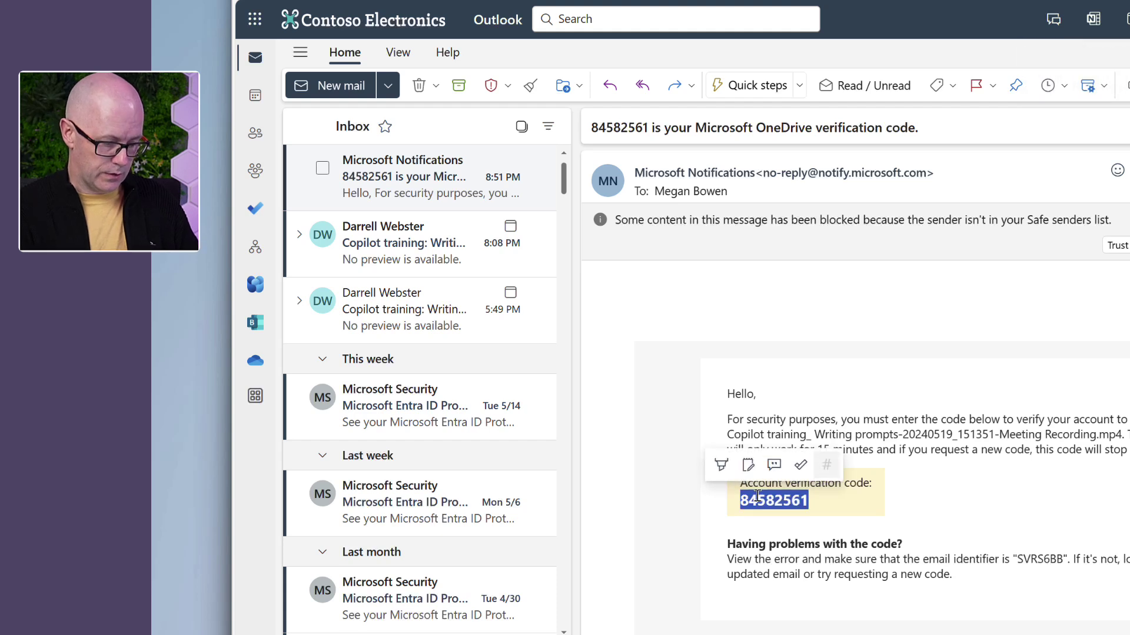
Return to the OneDrive verification page, enter the verification code, enable Keep me signed in, and verify to open the recording.
key(alt+Tab)
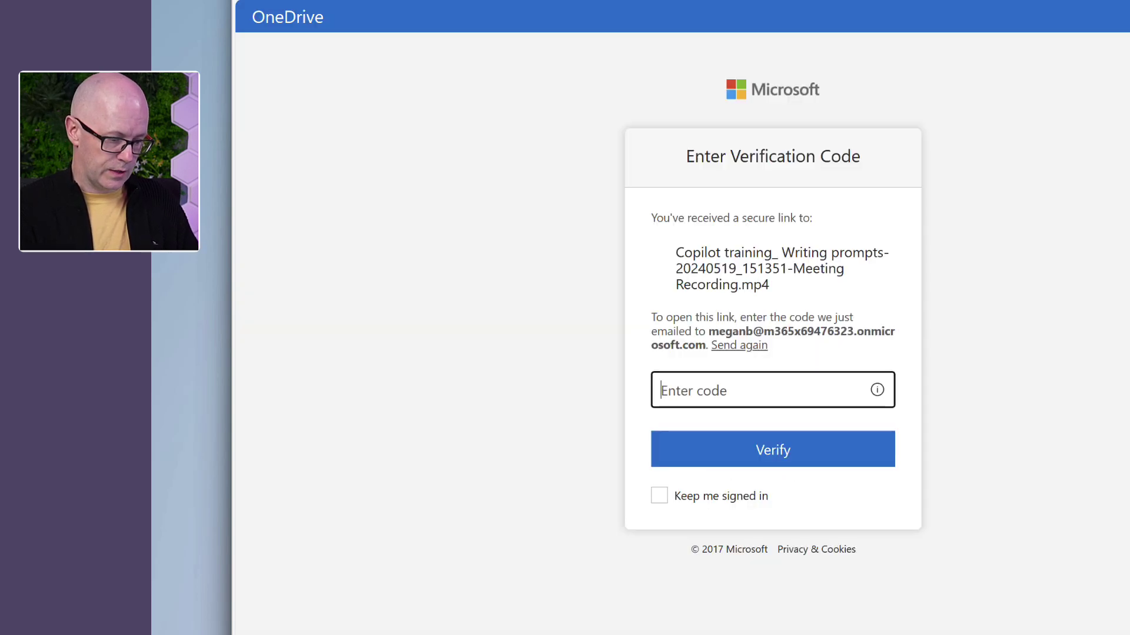
click(709, 399)
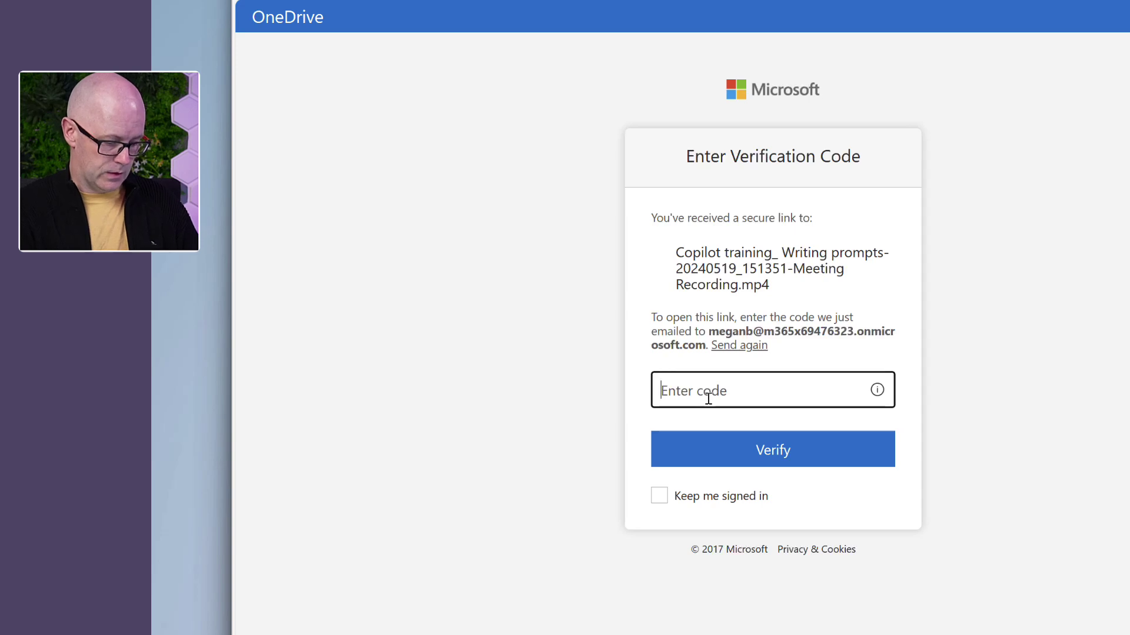
key(ctrl+v)
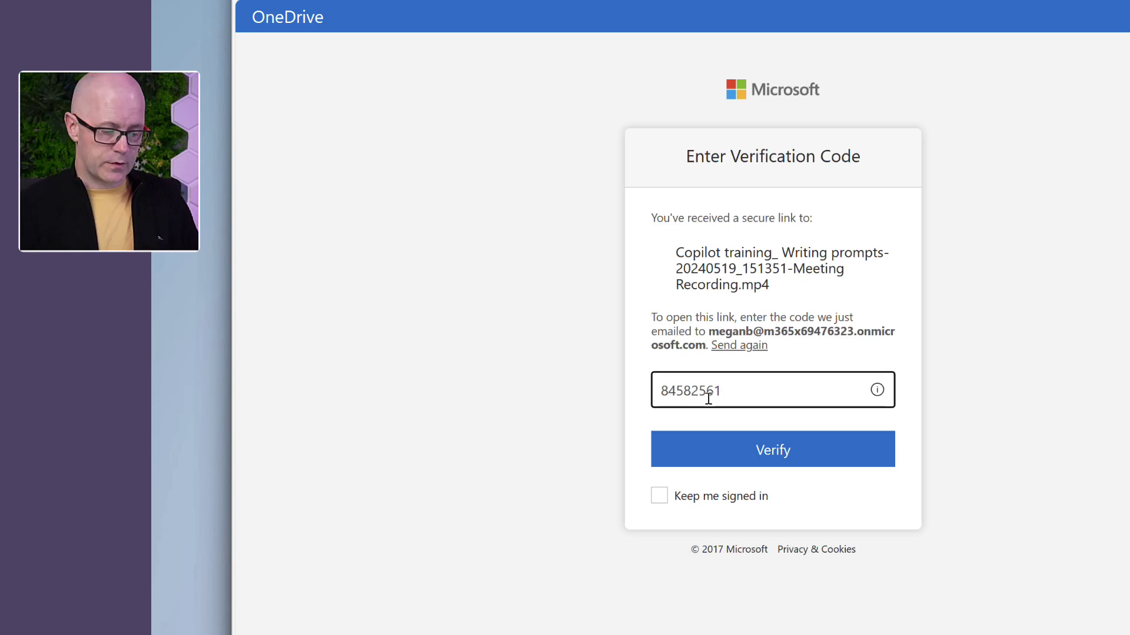
click(660, 497)
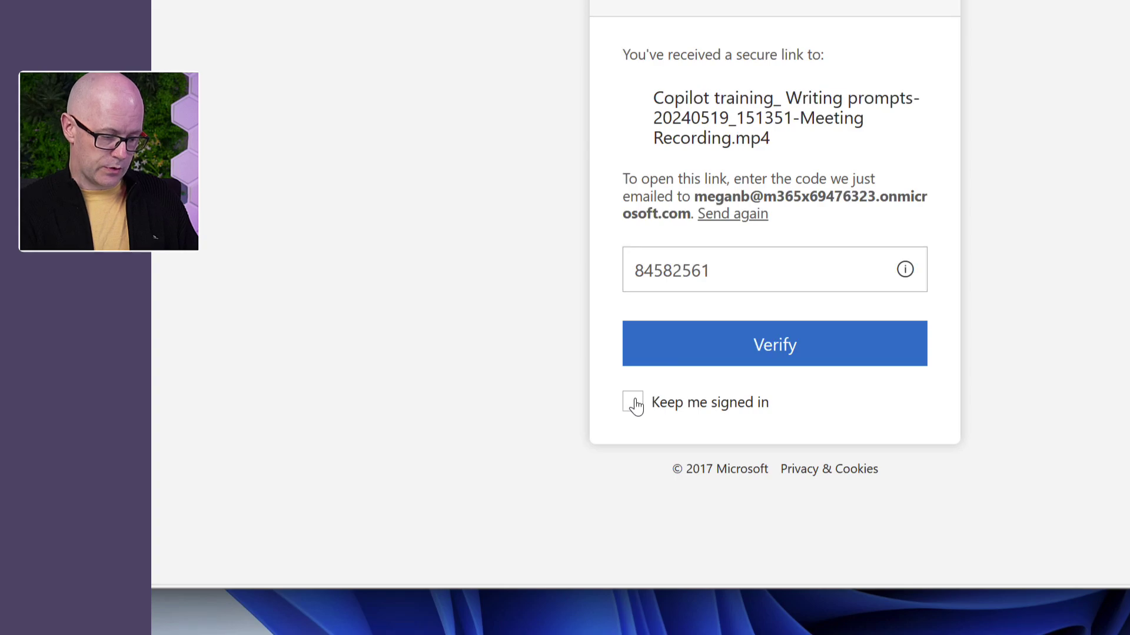
click(633, 402)
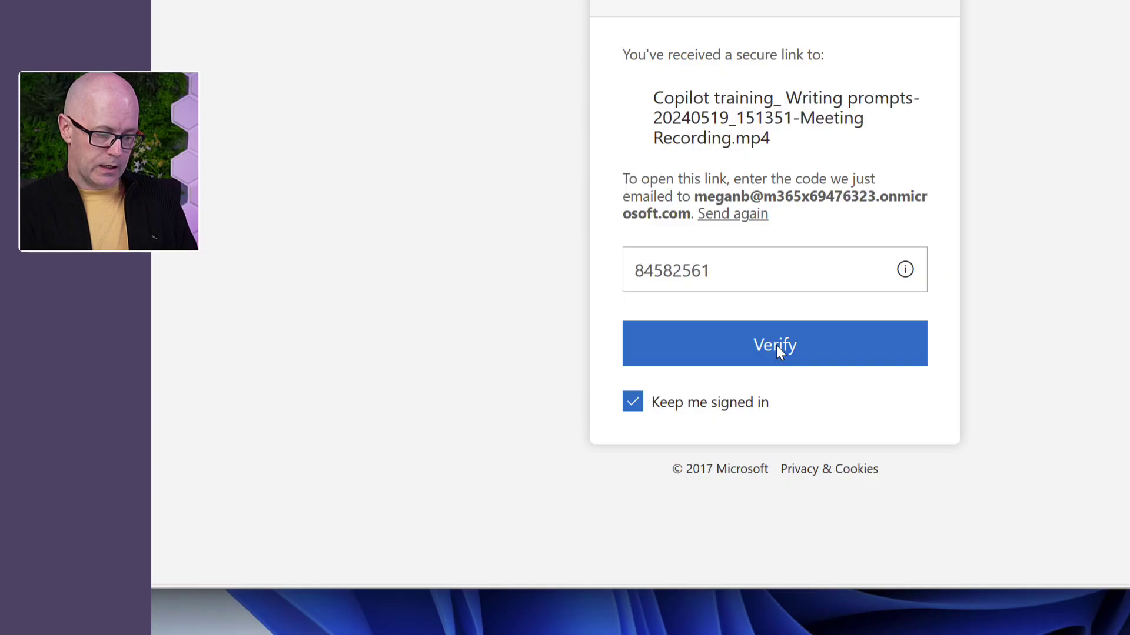
click(776, 345)
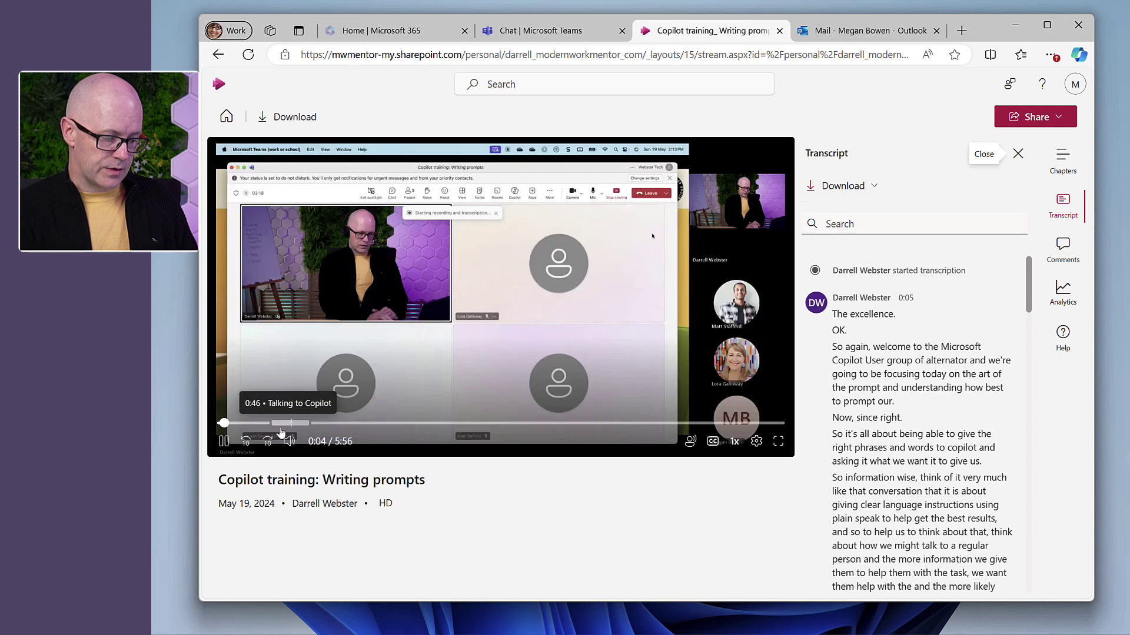
Toggle the recording's playback, close the recording, and reopen it from the shared file link in the Teams meeting chat.
click(224, 441)
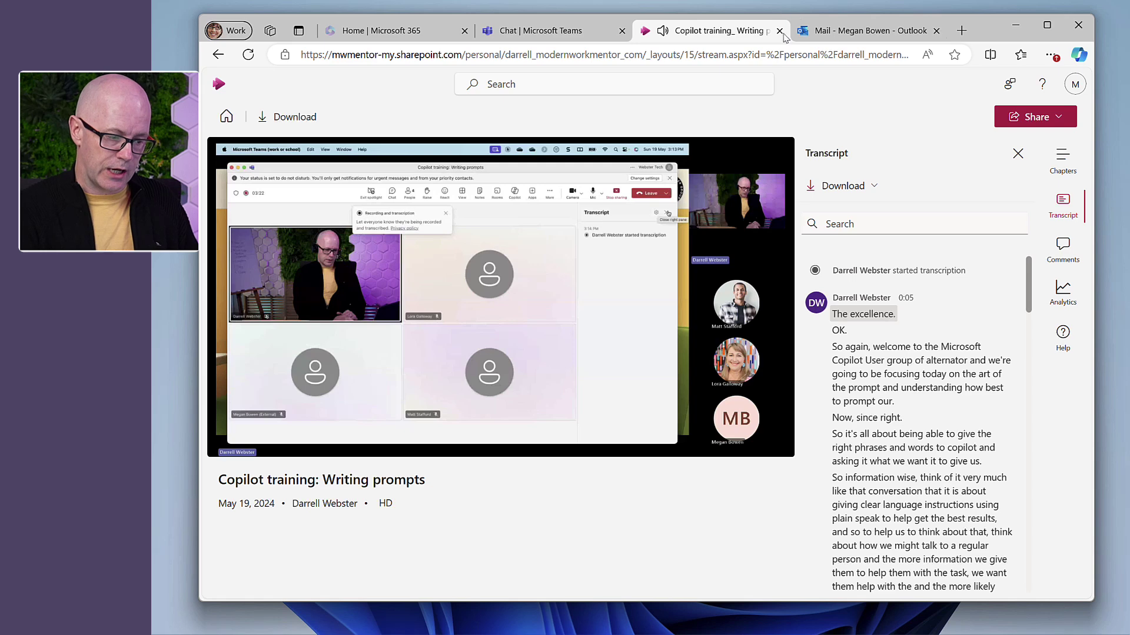
click(779, 31)
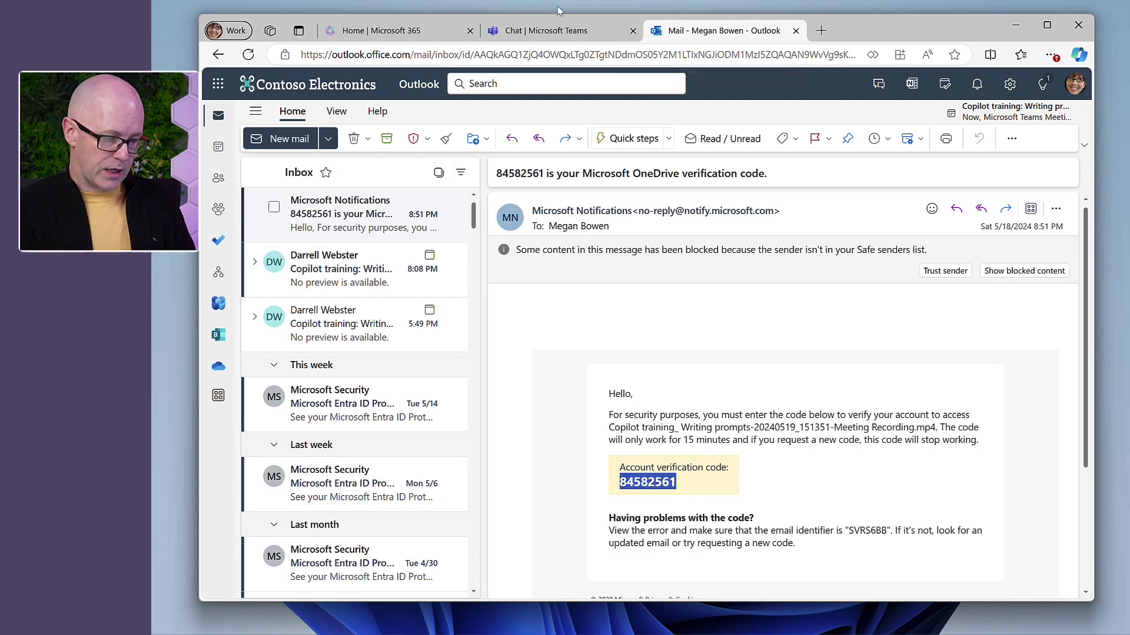
click(553, 30)
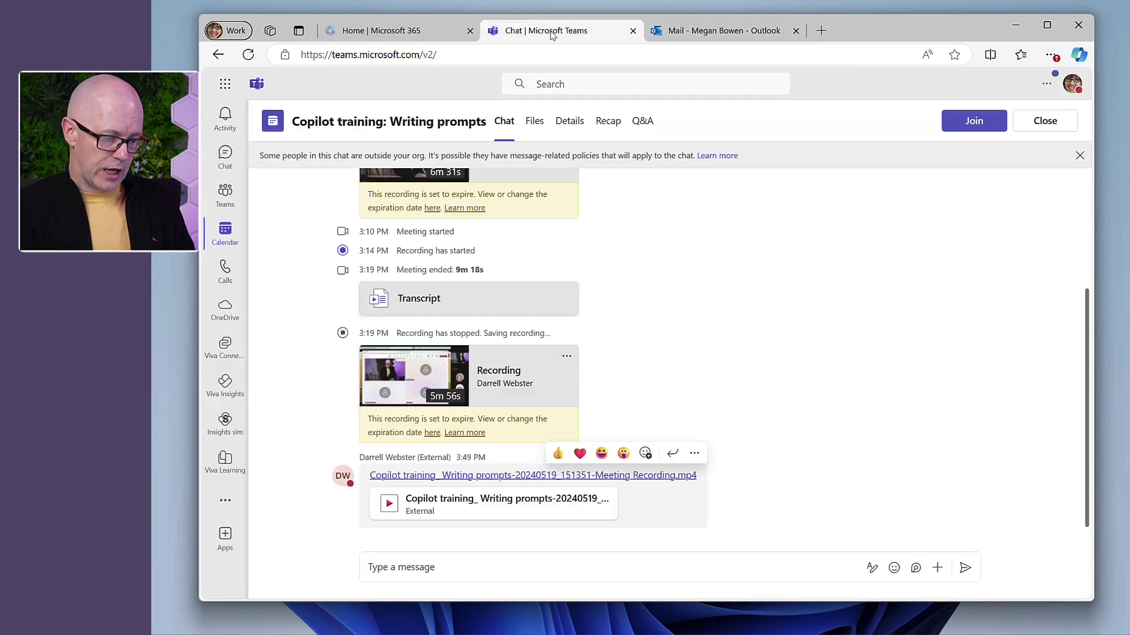
click(455, 506)
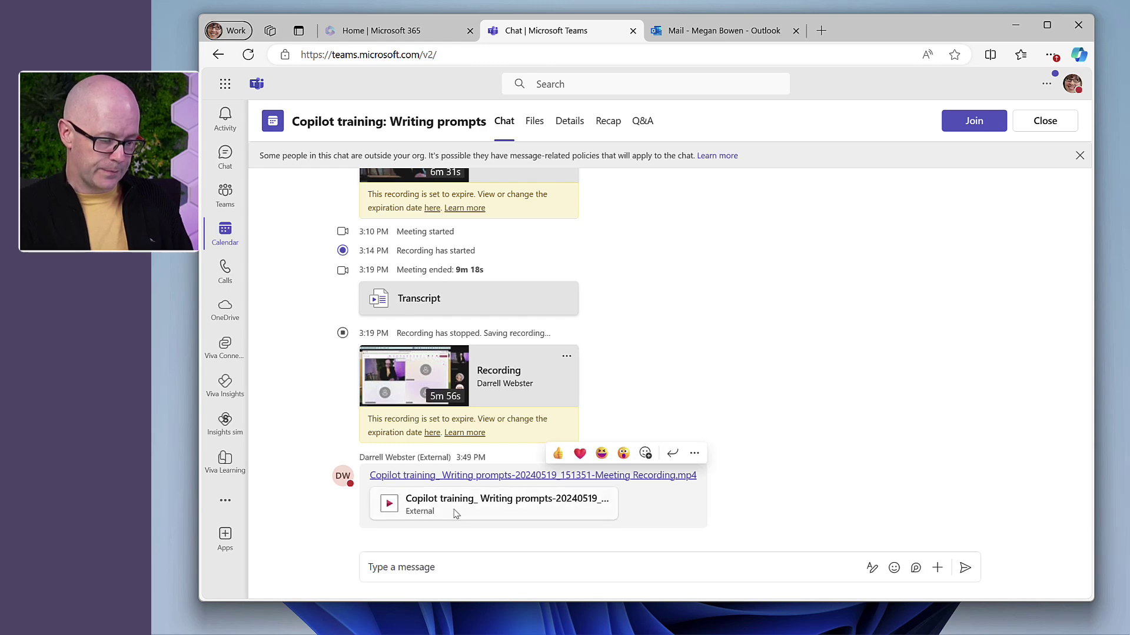